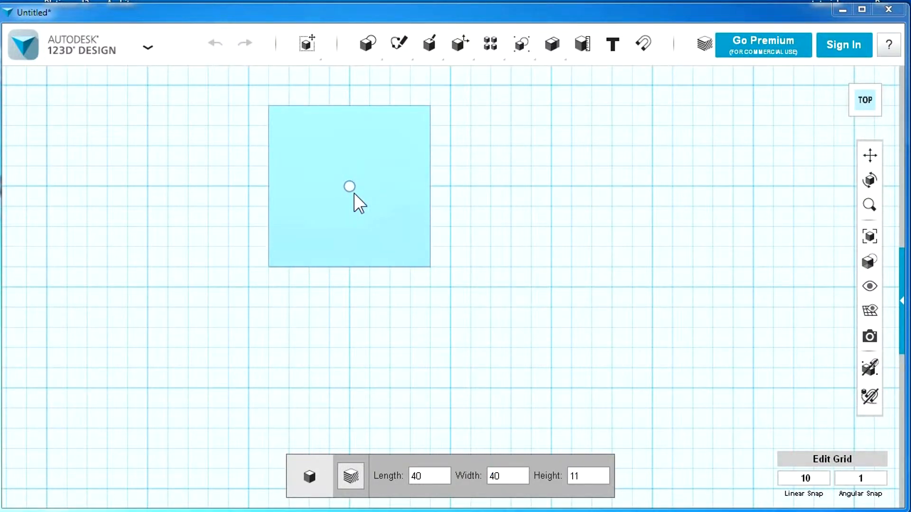
Place the 40 × 40 × 11 mm box on the grid and recolour it near-black #01090E with the overlay applied.
{"action": "left_click", "coordinate": [354, 193]}
{"action": "mouse_move", "coordinate": [354, 193]}
{"action": "right_mouse_down"}
{"action": "mouse_move", "coordinate": [365, 105]}
{"action": "mouse_move", "coordinate": [357, 184]}
{"action": "right_mouse_up"}
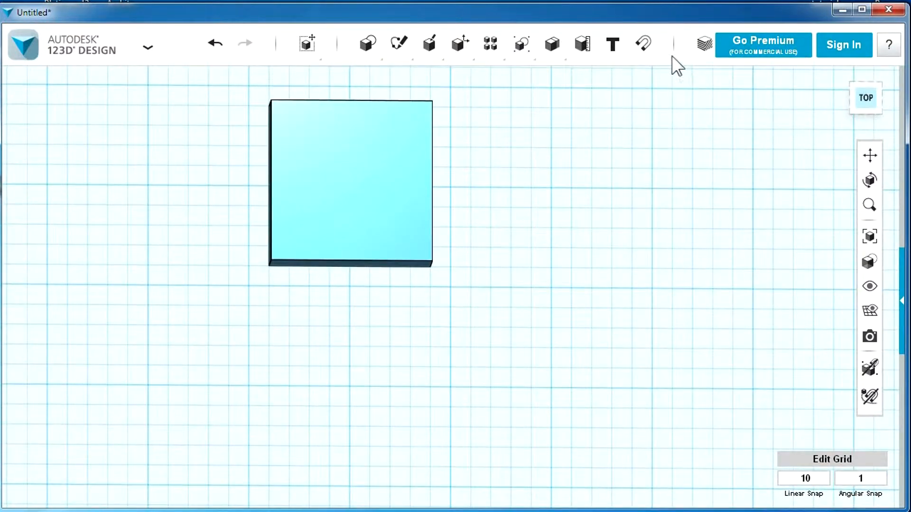
{"action": "left_click", "coordinate": [704, 45]}
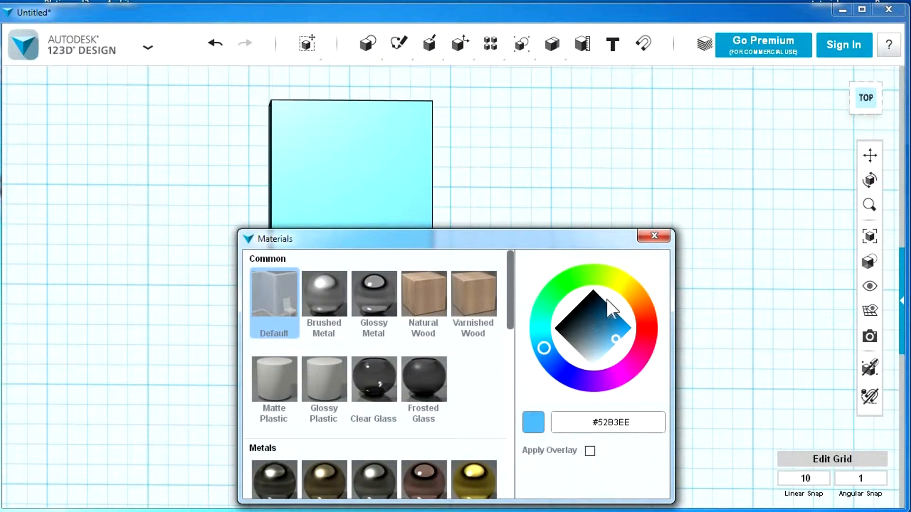
{"action": "left_click", "coordinate": [592, 290]}
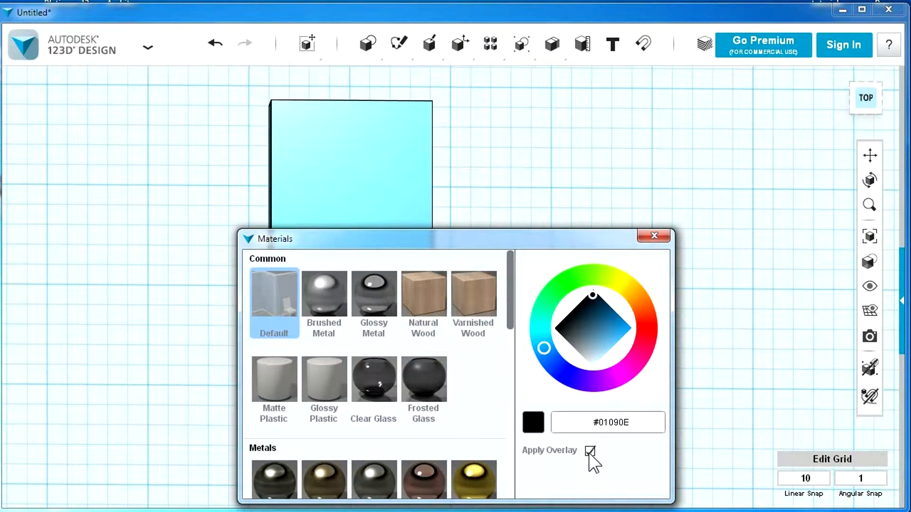
{"action": "left_click", "coordinate": [418, 119]}
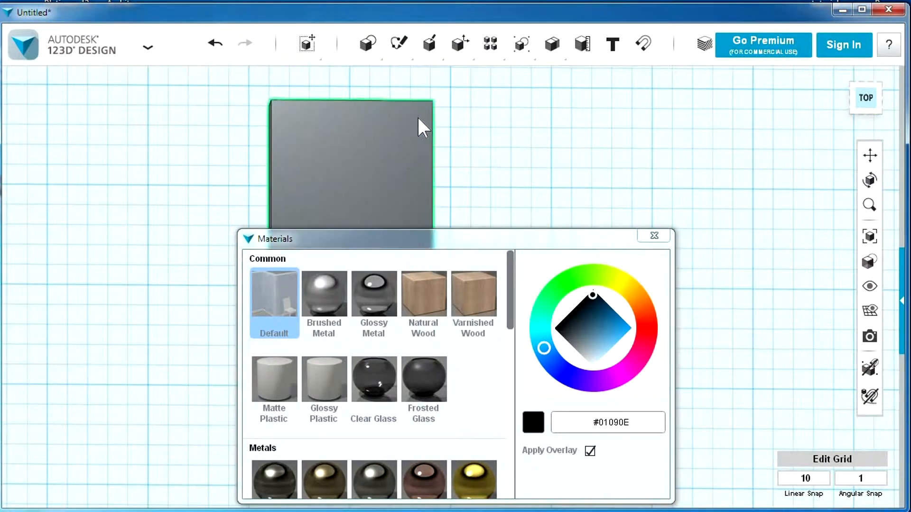
{"action": "left_click", "coordinate": [654, 235]}
Add a box with length 35, width 40 and height 1 mm beside the black box.
{"action": "right_click_drag", "start_coordinate": [596, 151], "coordinate": [573, 237]}
{"action": "left_click", "coordinate": [544, 195]}
{"action": "right_click_drag", "start_coordinate": [545, 195], "coordinate": [503, 136]}
{"action": "left_click", "coordinate": [860, 97]}
{"action": "mouse_move", "coordinate": [372, 45]}
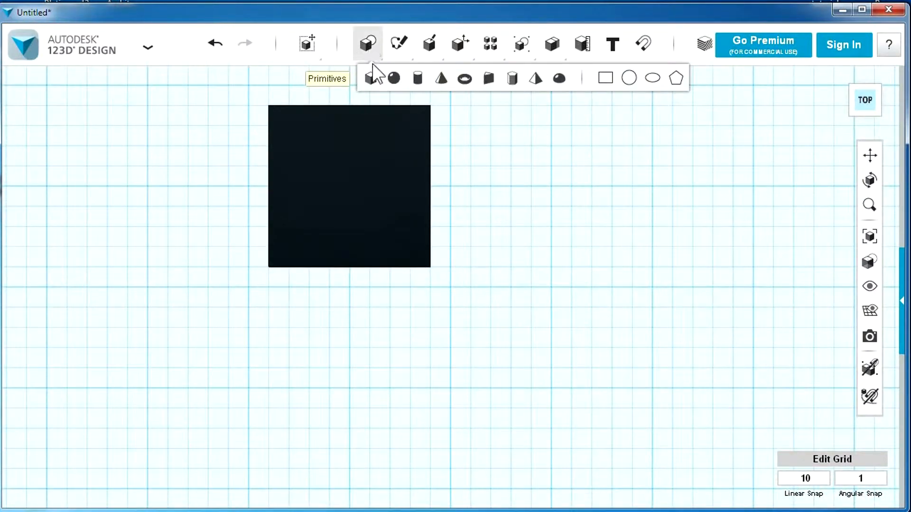
{"action": "left_click", "coordinate": [371, 79]}
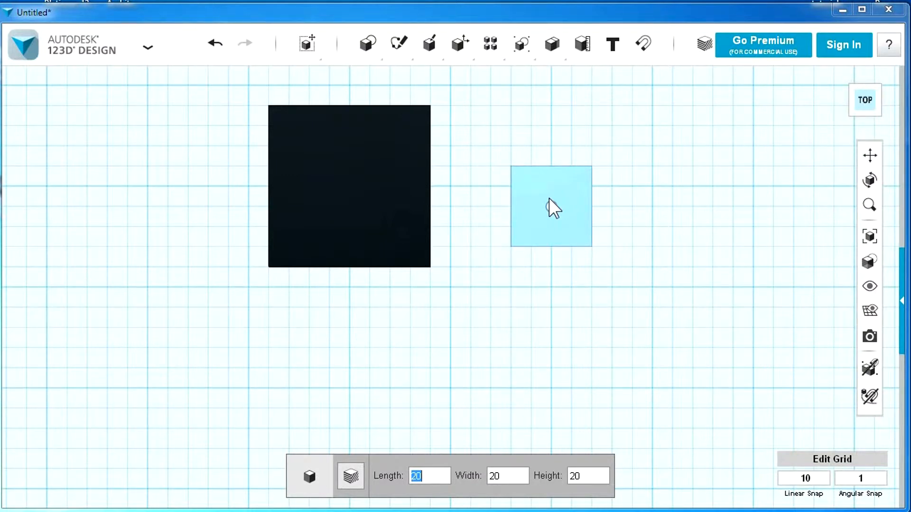
{"action": "type", "text": "35"}
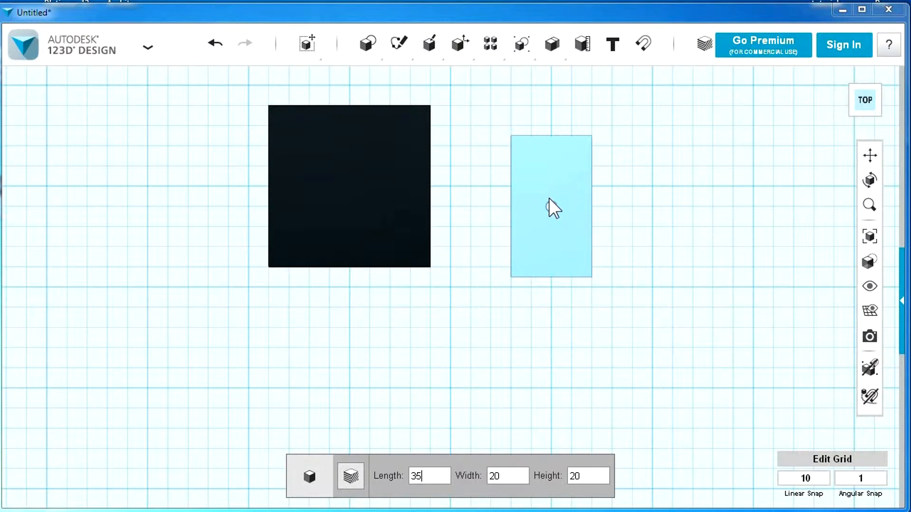
{"action": "type", "text": "40"}
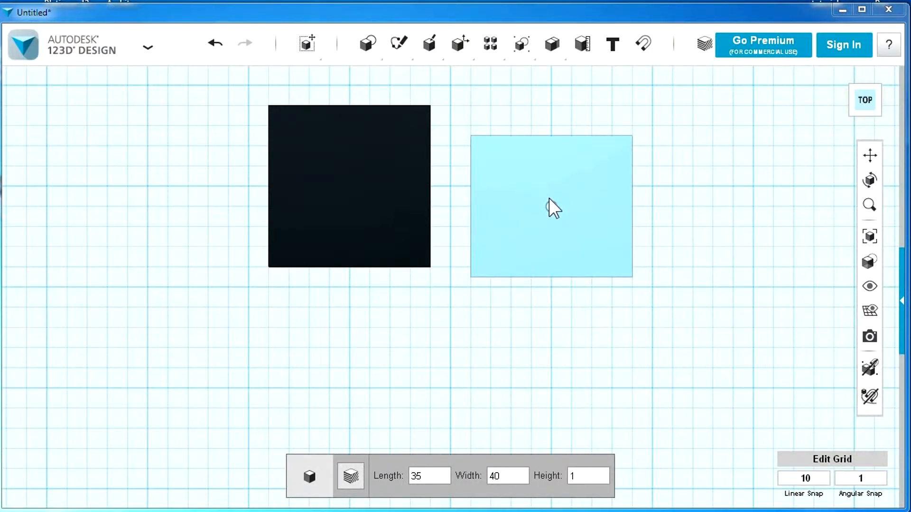
{"action": "left_click", "coordinate": [549, 198]}
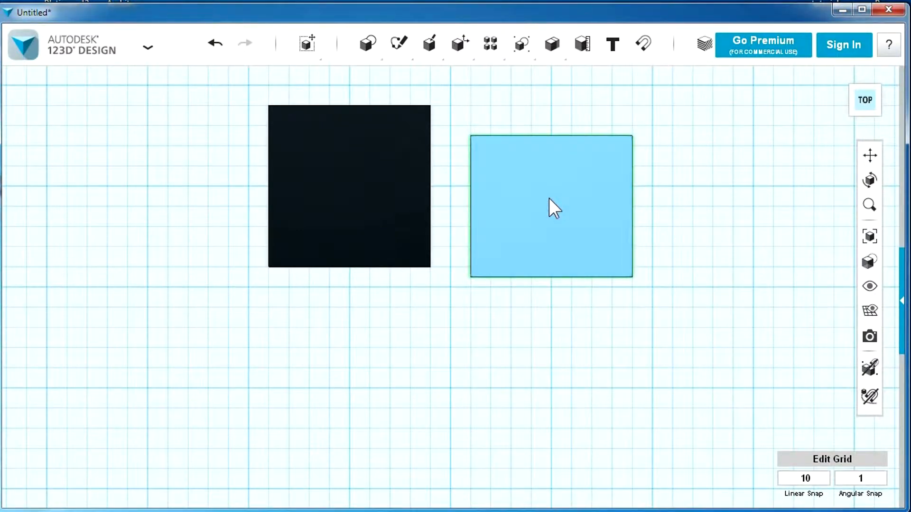
Rotate the new thin plate a quarter turn in the ground plane so its longer side runs vertically in top view.
{"action": "left_click", "coordinate": [549, 197]}
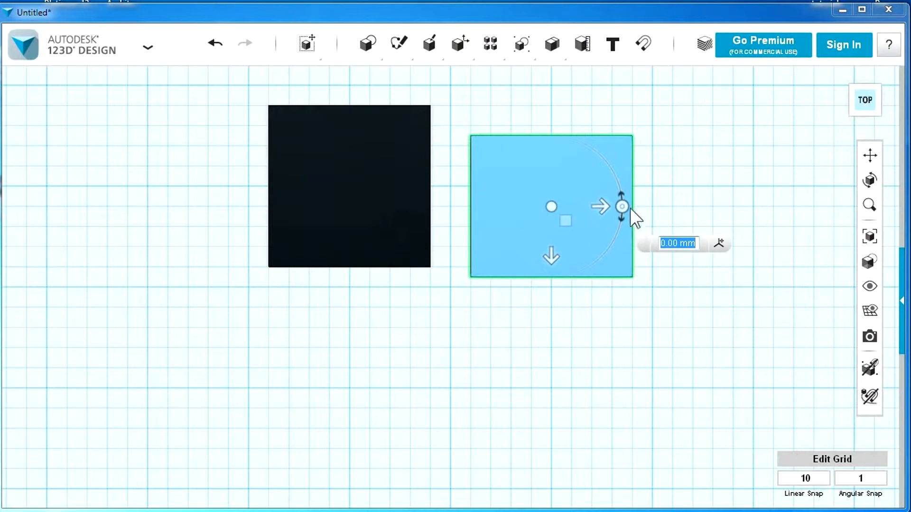
{"action": "left_click_drag", "start_coordinate": [620, 202], "coordinate": [545, 105]}
{"action": "right_click_drag", "start_coordinate": [551, 287], "coordinate": [550, 325]}
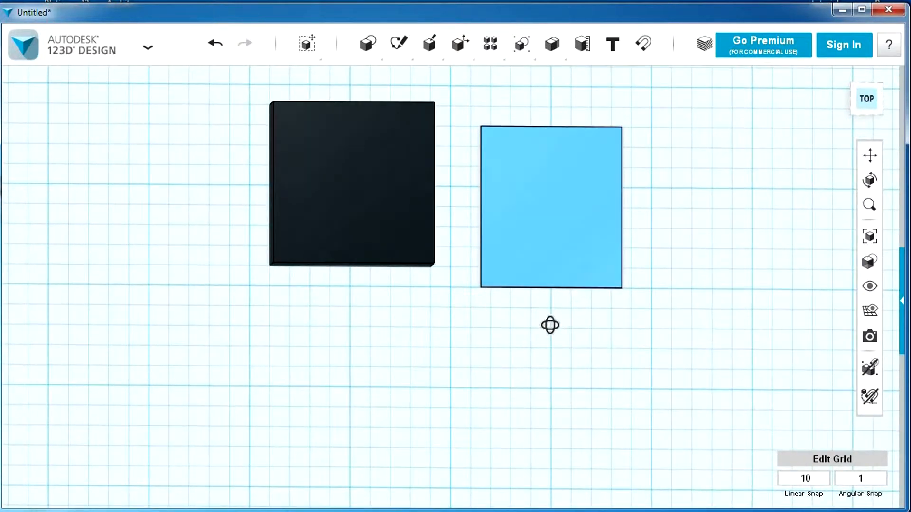
Give the thin plate the Matte Plastic material in off-white #DFE5E8.
{"action": "left_click", "coordinate": [611, 136]}
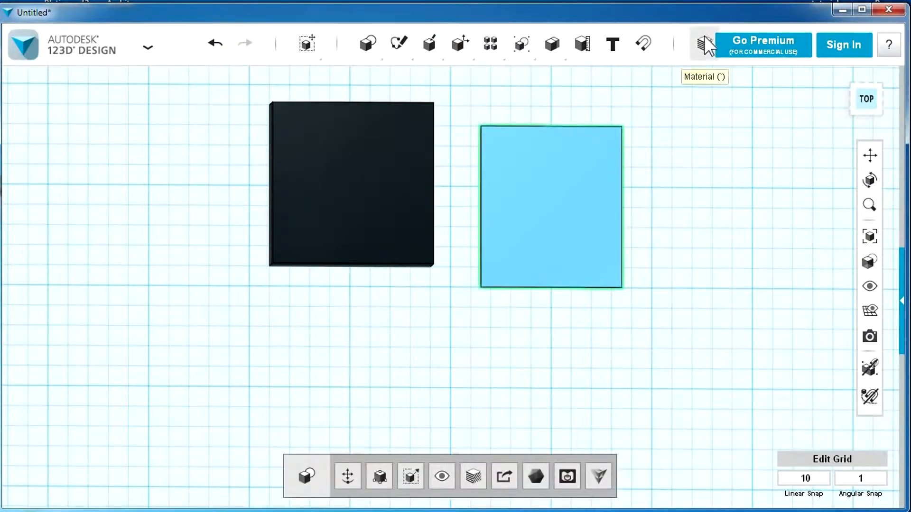
{"action": "left_click", "coordinate": [705, 42]}
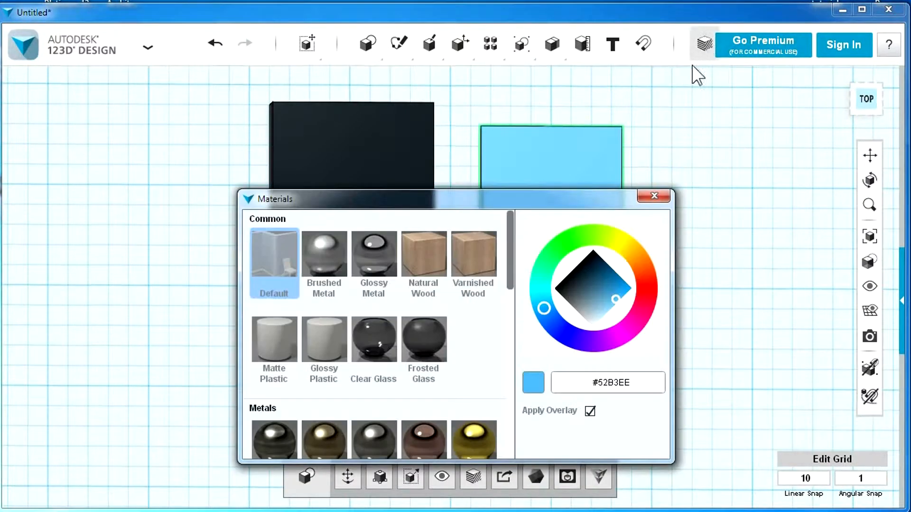
{"action": "left_click", "coordinate": [283, 323]}
{"action": "left_click", "coordinate": [611, 297]}
{"action": "left_click_drag", "start_coordinate": [589, 313], "coordinate": [591, 321]}
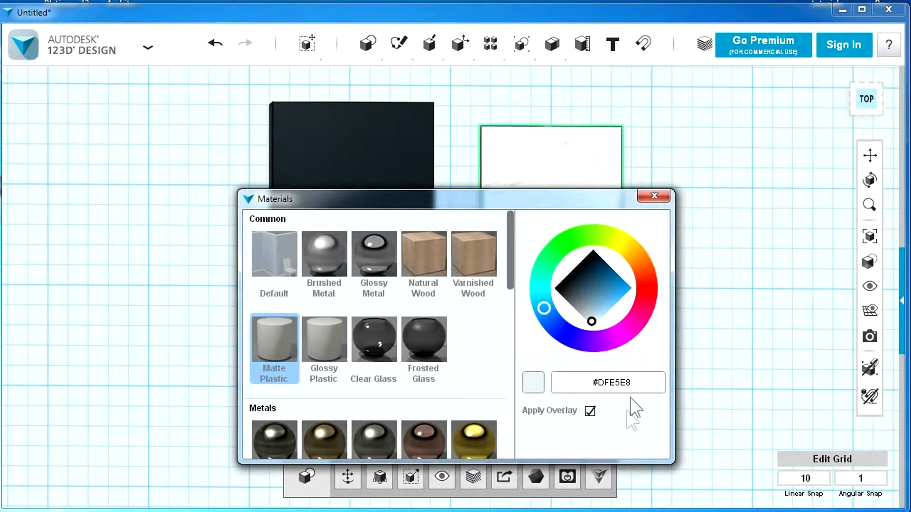
{"action": "left_click", "coordinate": [643, 194]}
{"action": "right_click_drag", "start_coordinate": [663, 146], "coordinate": [666, 107]}
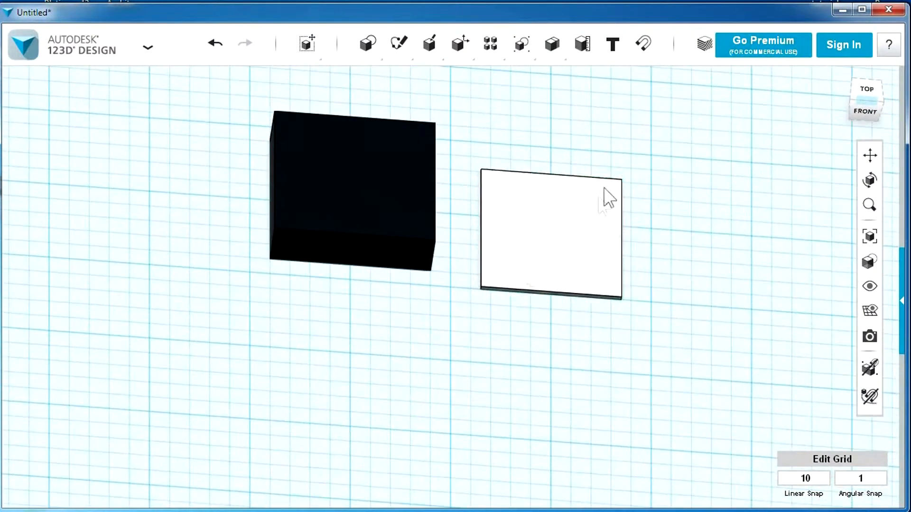
{"action": "left_click", "coordinate": [587, 214]}
{"action": "left_click", "coordinate": [524, 369]}
{"action": "right_click_drag", "start_coordinate": [543, 325], "coordinate": [538, 382]}
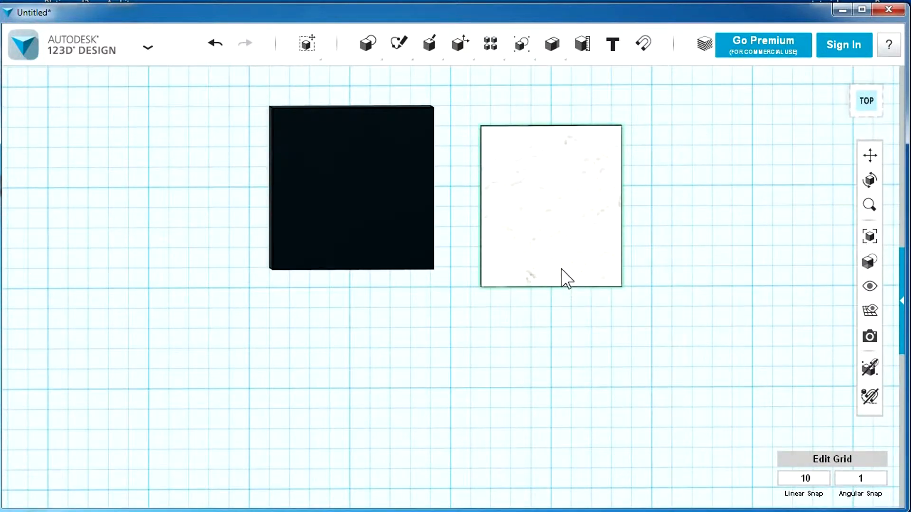
{"action": "left_click", "coordinate": [563, 276]}
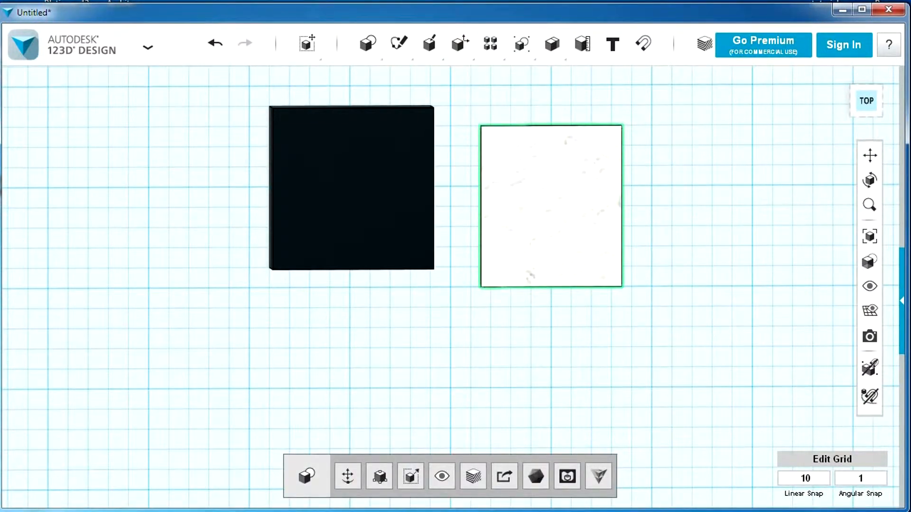
{"action": "left_click", "coordinate": [351, 470]}
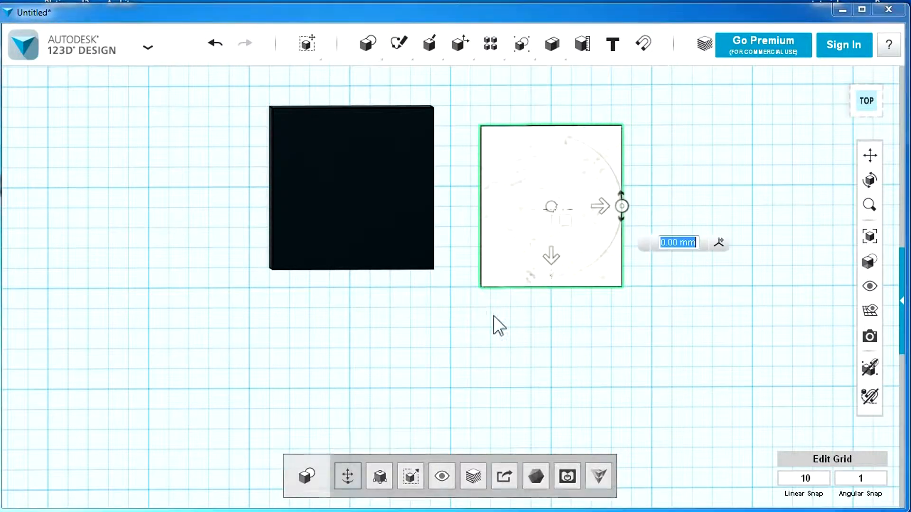
{"action": "left_click", "coordinate": [681, 214]}
Snap the white plate onto the top face of the black box.
{"action": "right_click_drag", "start_coordinate": [666, 245], "coordinate": [633, 50]}
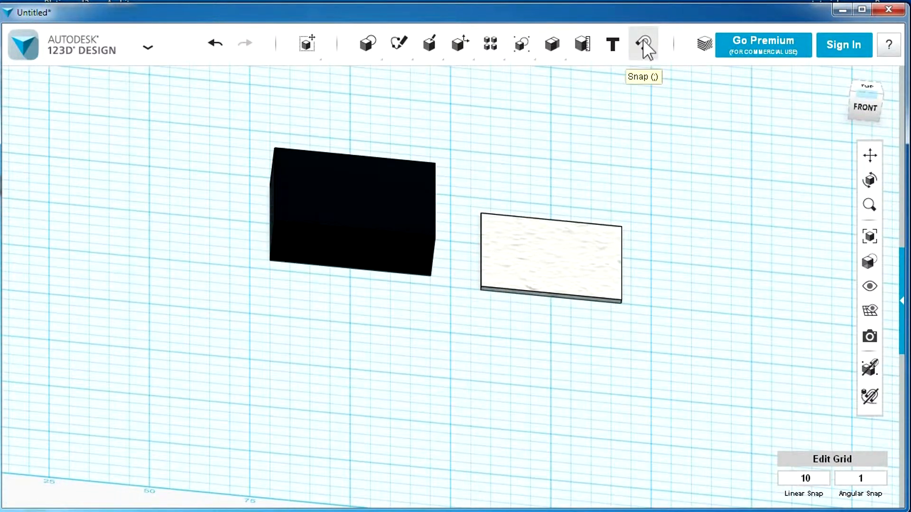
{"action": "left_click", "coordinate": [644, 45]}
{"action": "left_click", "coordinate": [549, 240]}
{"action": "left_click", "coordinate": [394, 180]}
{"action": "right_click_drag", "start_coordinate": [384, 342], "coordinate": [373, 395]}
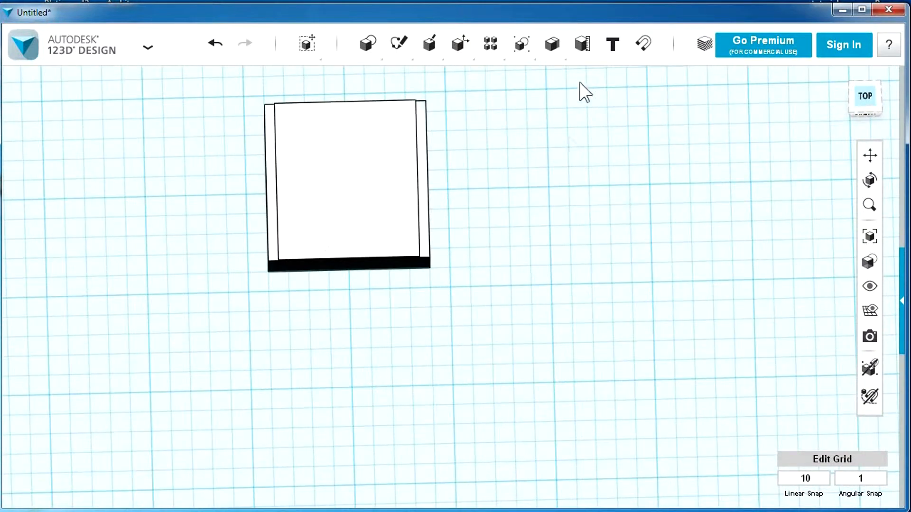
Add another thin box with length 30 and width 31 mm beside the stacked model.
{"action": "left_click", "coordinate": [862, 92]}
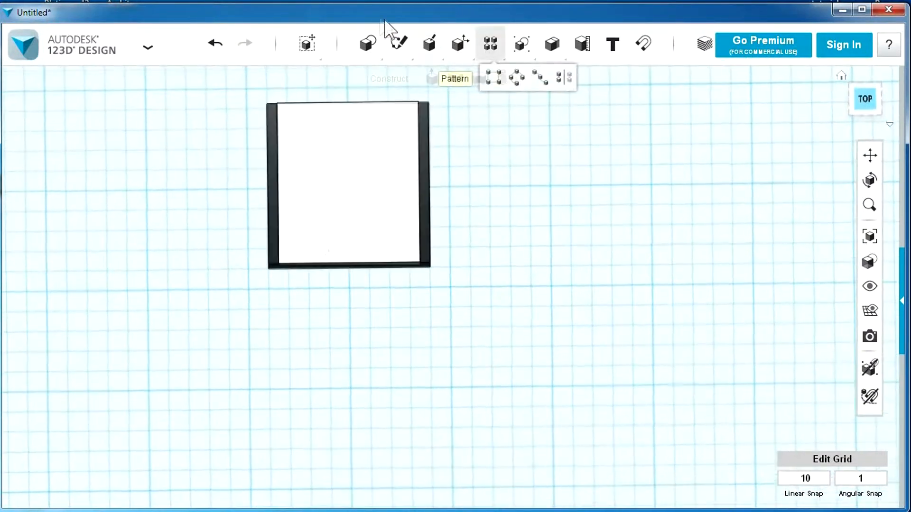
{"action": "mouse_move", "coordinate": [372, 41]}
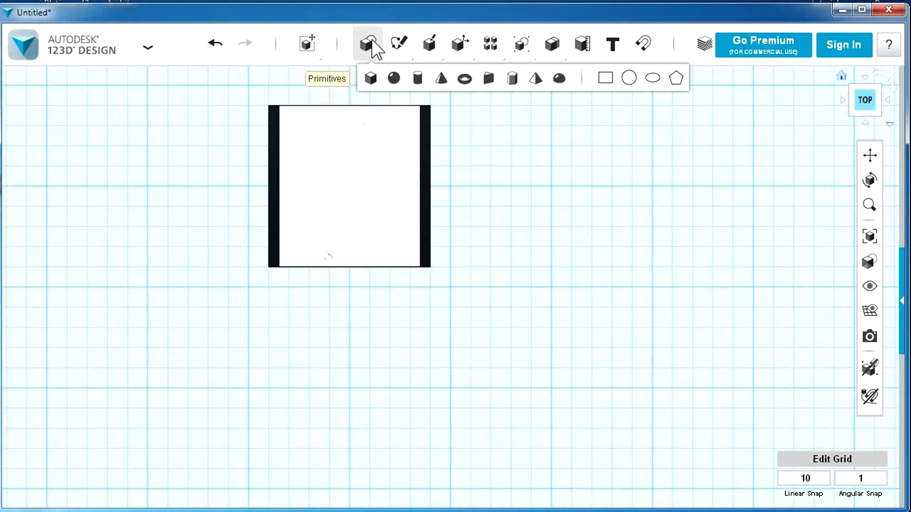
{"action": "left_click", "coordinate": [373, 80]}
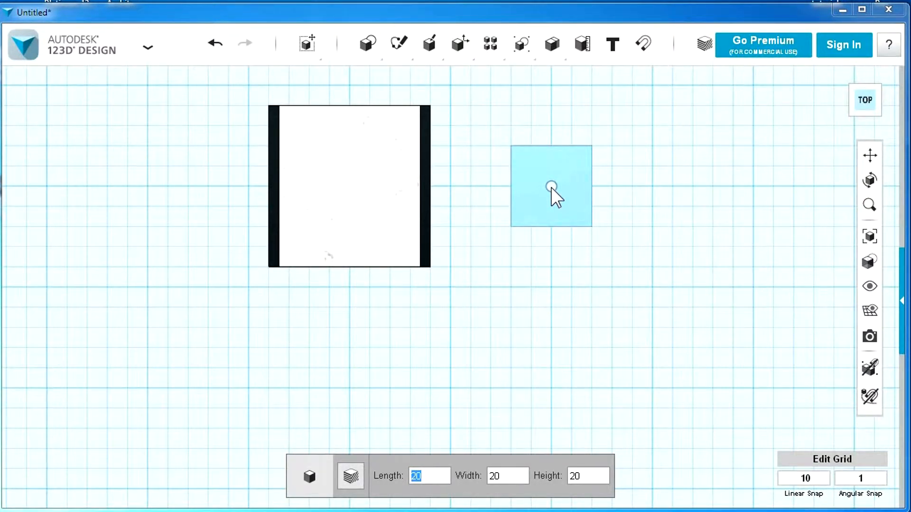
{"action": "type", "text": "30"}
{"action": "key", "text": "Tab"}
{"action": "type", "text": "31"}
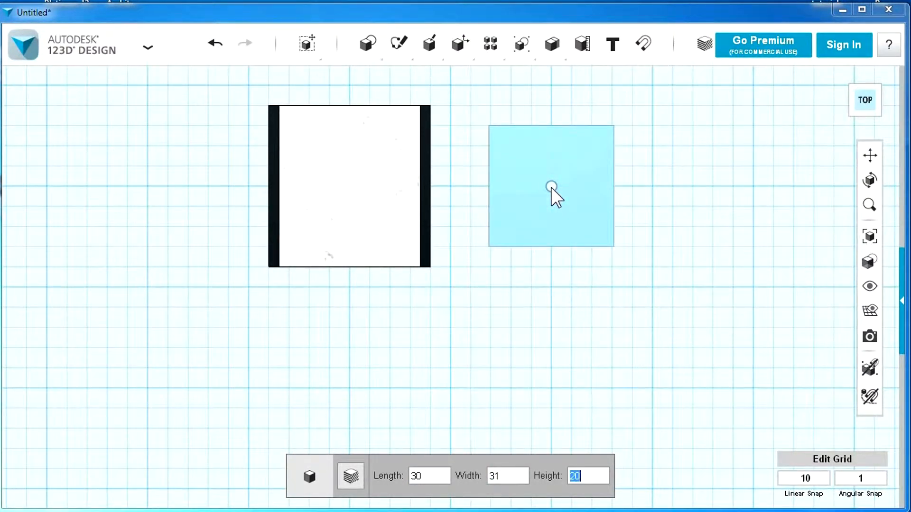
{"action": "left_click", "coordinate": [551, 187]}
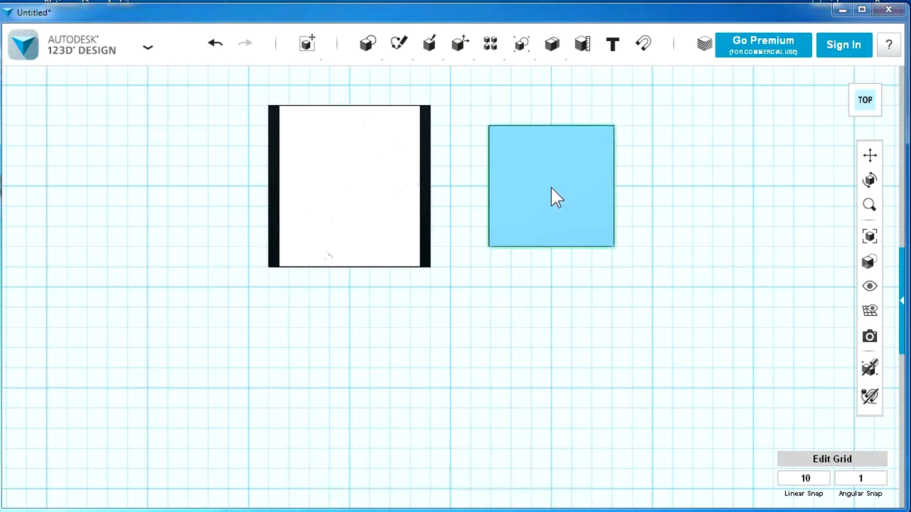
Try to colour the new plate yellow #ECEE52 using the Default material without the overlay.
{"action": "left_click", "coordinate": [704, 43]}
{"action": "left_click", "coordinate": [619, 281]}
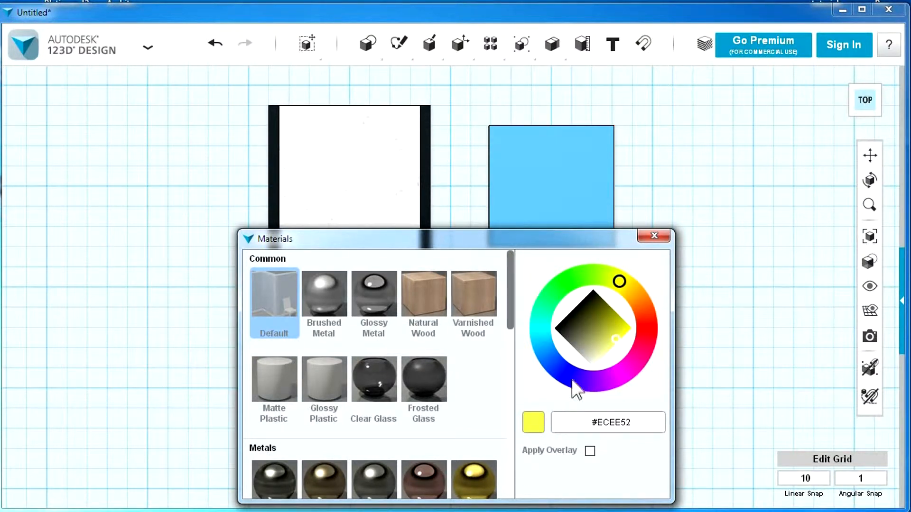
{"action": "left_click", "coordinate": [554, 190]}
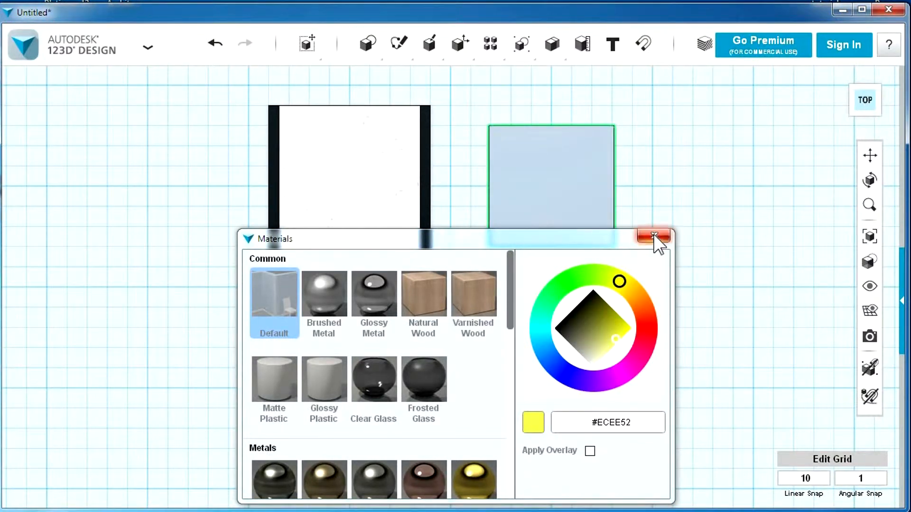
{"action": "left_click", "coordinate": [654, 236]}
Recolour the new plate yellow #E2F536 with the overlay applied.
{"action": "right_click_drag", "start_coordinate": [660, 127], "coordinate": [656, 100]}
{"action": "left_click", "coordinate": [593, 199]}
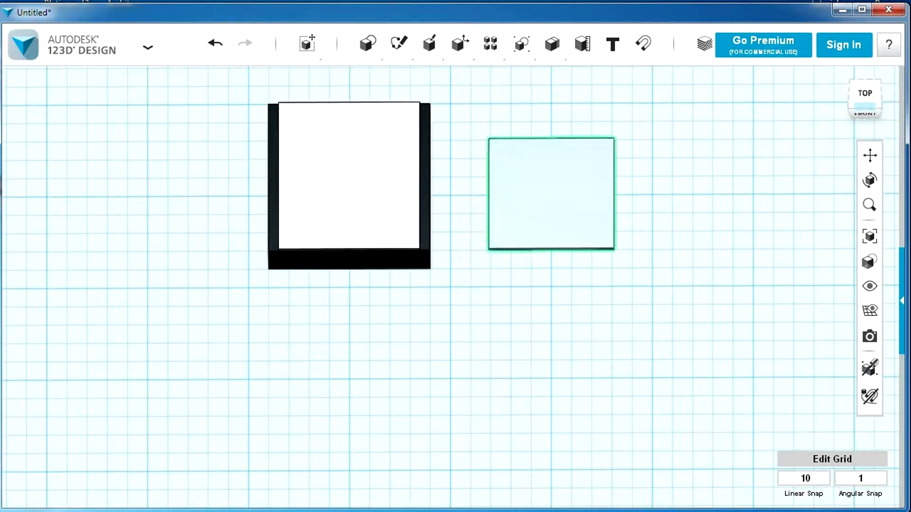
{"action": "left_click", "coordinate": [702, 47]}
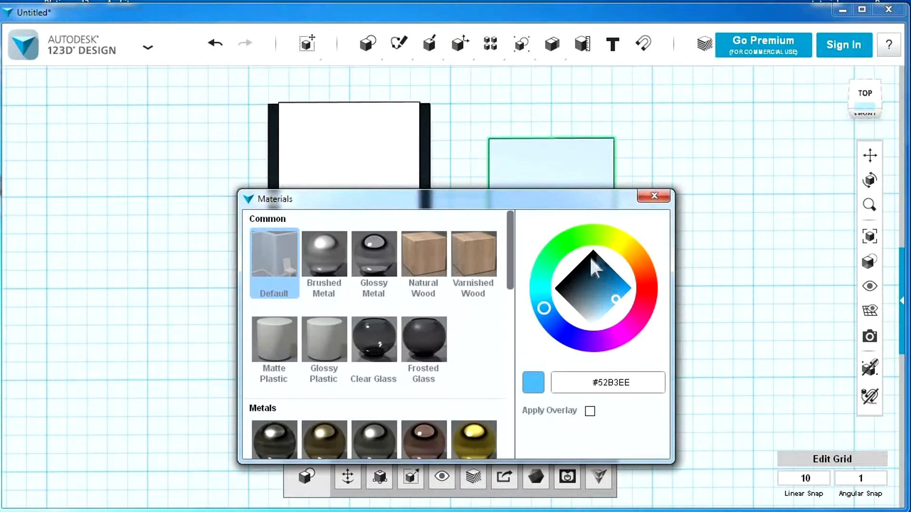
{"action": "left_click", "coordinate": [615, 240]}
{"action": "left_click", "coordinate": [620, 291]}
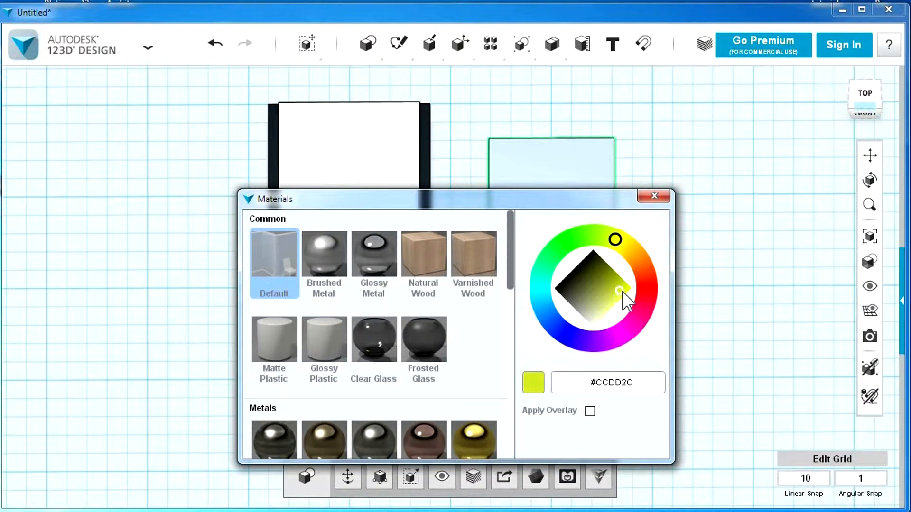
{"action": "mouse_move", "coordinate": [618, 294]}
{"action": "left_mouse_down"}
{"action": "mouse_move", "coordinate": [617, 306]}
{"action": "mouse_move", "coordinate": [638, 295]}
{"action": "left_mouse_up"}
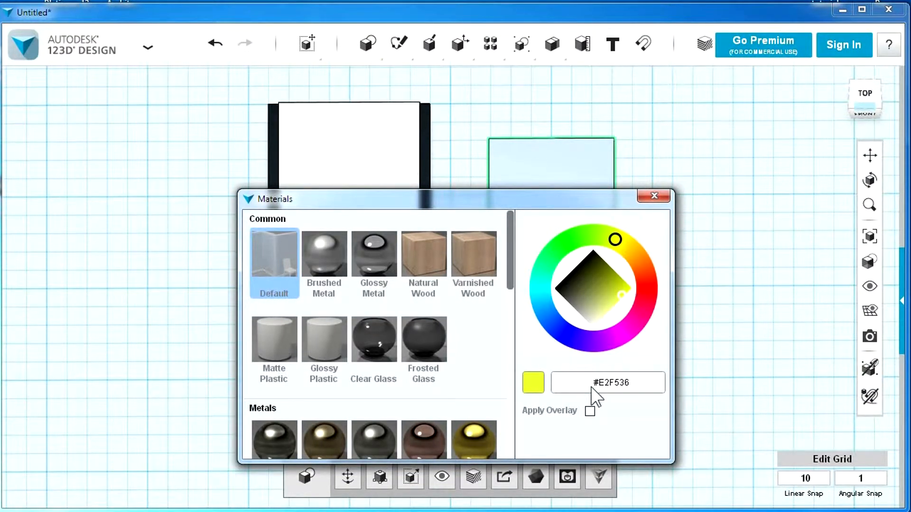
{"action": "left_click", "coordinate": [591, 411]}
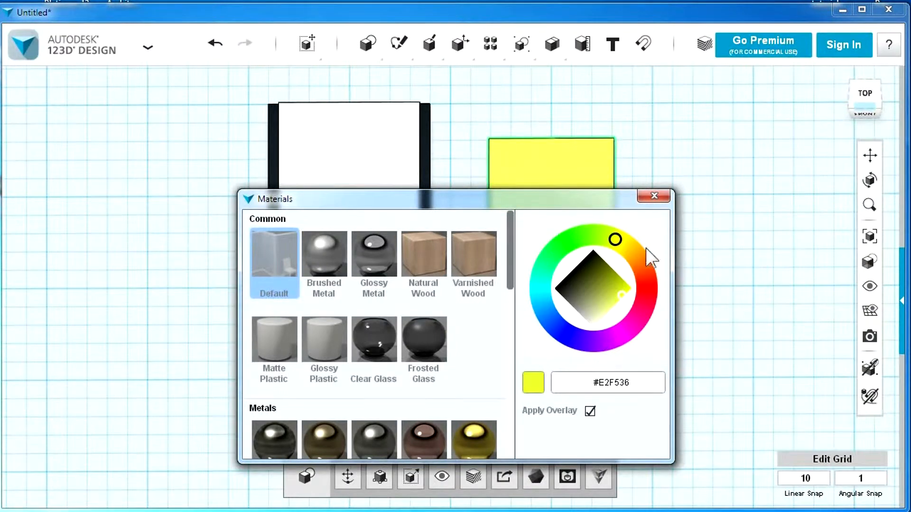
{"action": "left_click", "coordinate": [653, 195]}
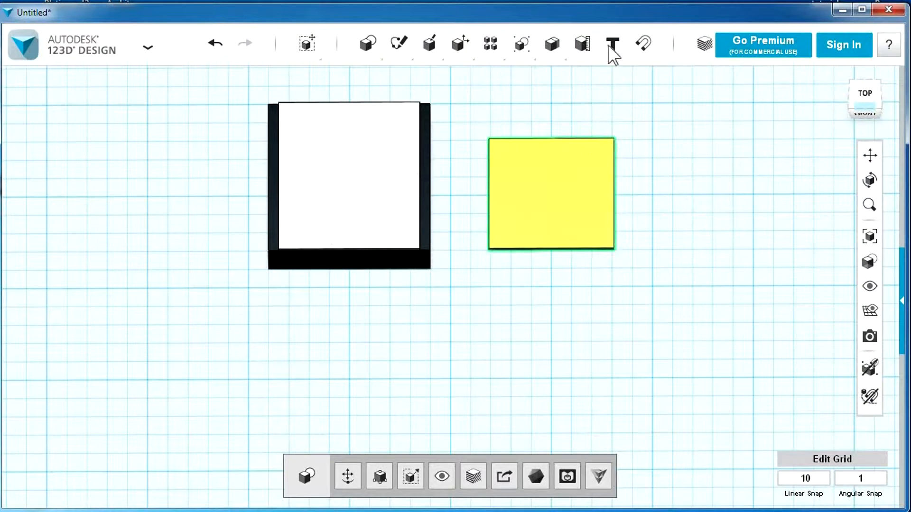
Snap the yellow plate onto the top face of the white plate.
{"action": "left_click", "coordinate": [646, 42]}
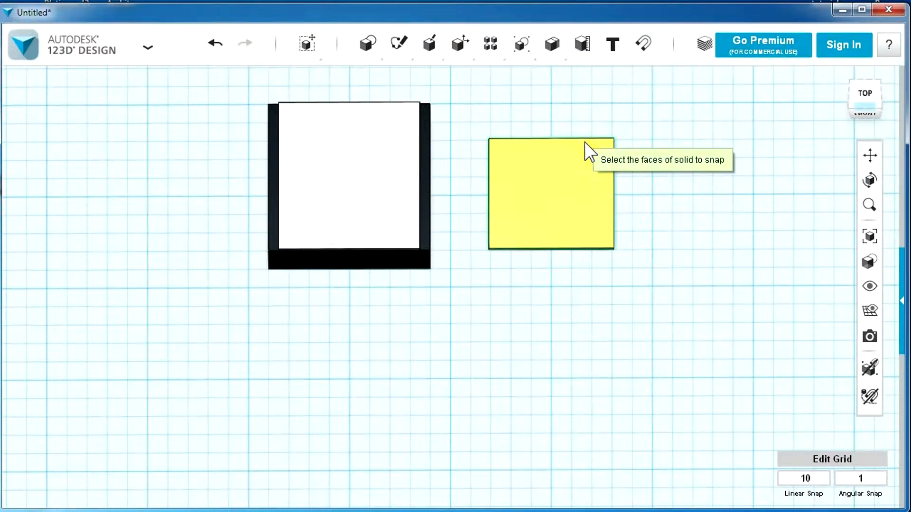
{"action": "left_click", "coordinate": [399, 123]}
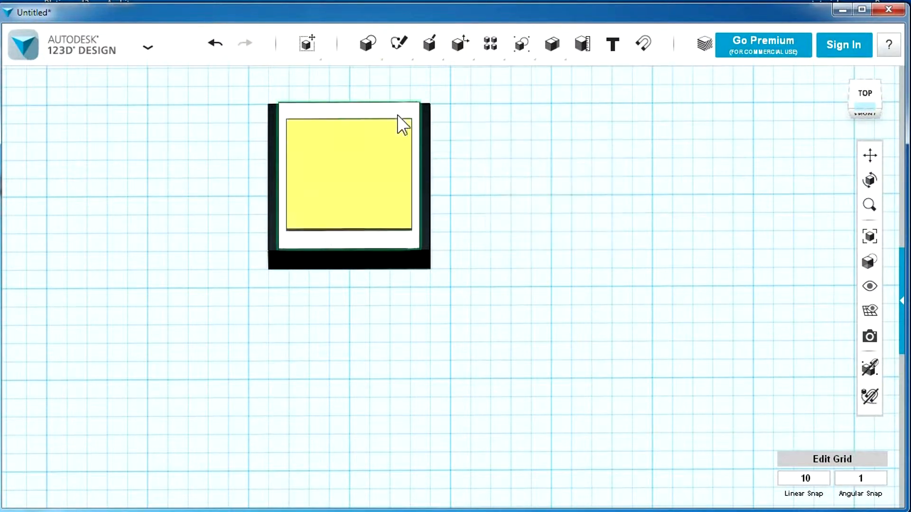
Move the yellow plate 3.5 mm towards the back edge of the white plate, using a linear snap of 0.5.
{"action": "right_click_drag", "start_coordinate": [566, 185], "coordinate": [571, 210]}
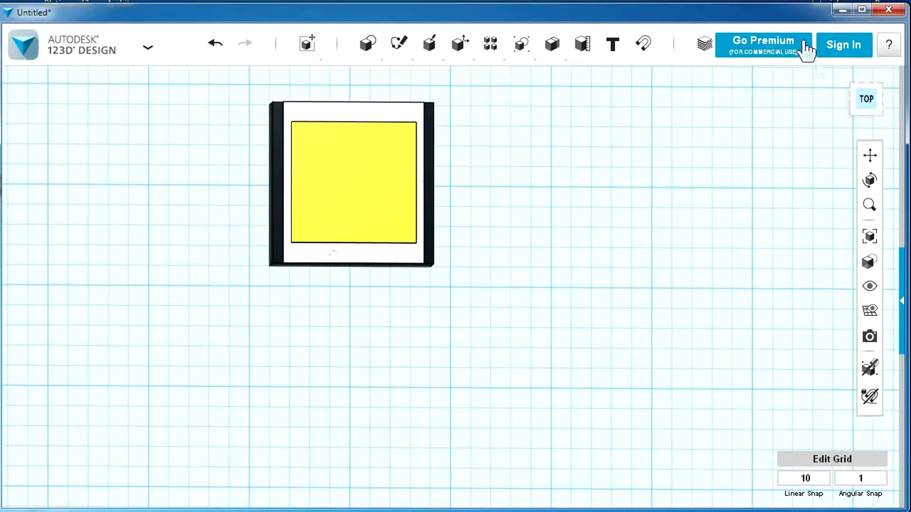
{"action": "left_click", "coordinate": [865, 95]}
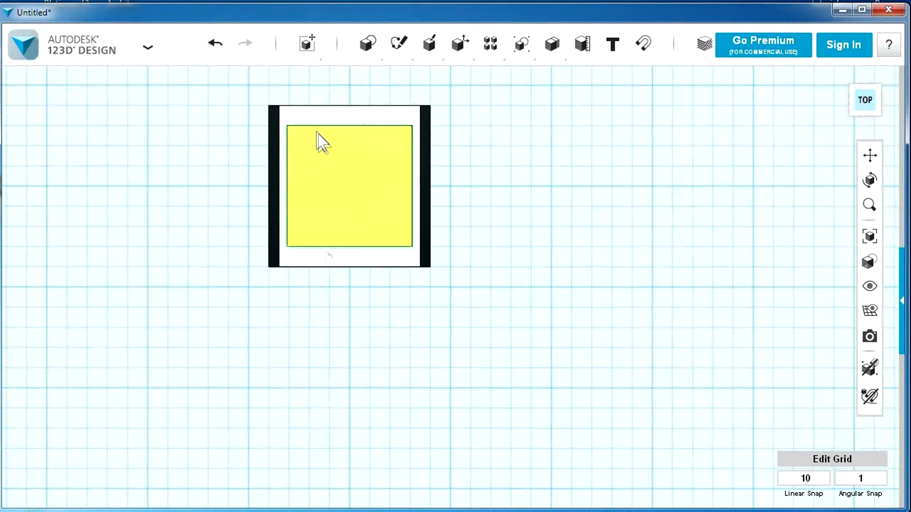
{"action": "left_click", "coordinate": [810, 477]}
{"action": "left_click", "coordinate": [794, 429]}
{"action": "left_click", "coordinate": [808, 479]}
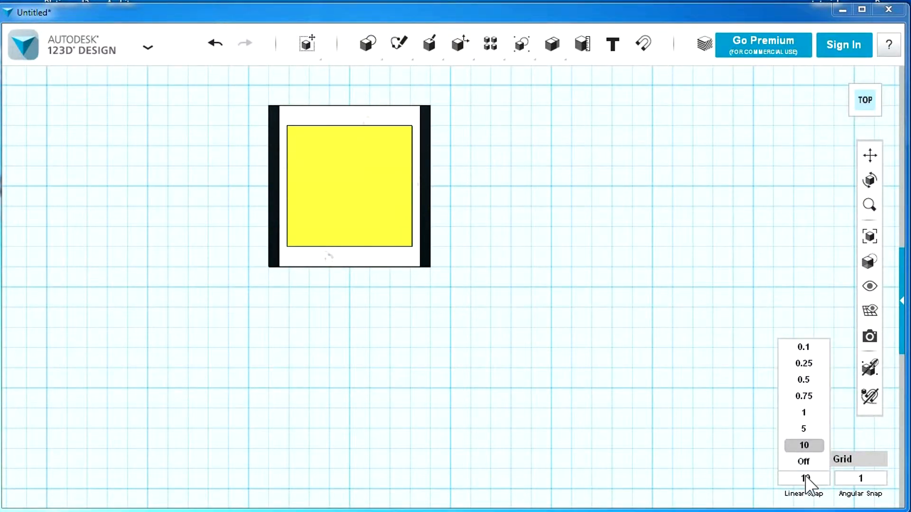
{"action": "left_click", "coordinate": [806, 381]}
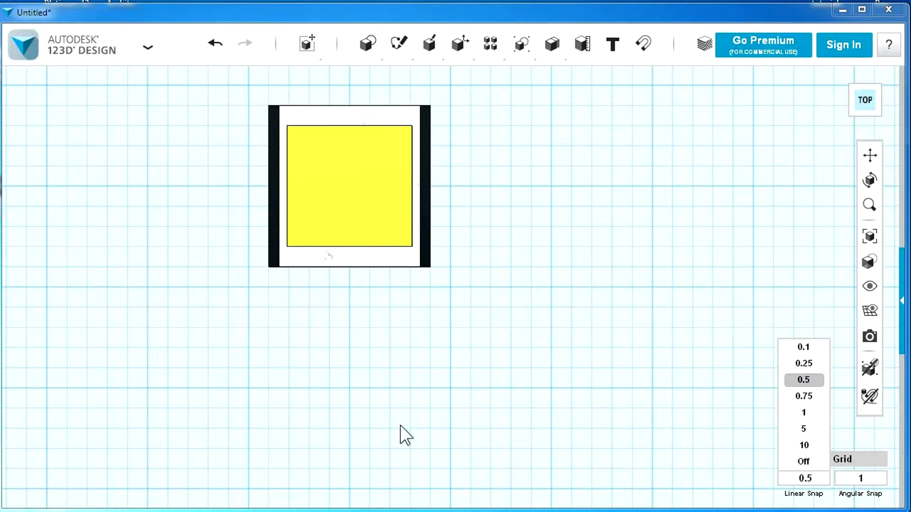
{"action": "mouse_move", "coordinate": [369, 43]}
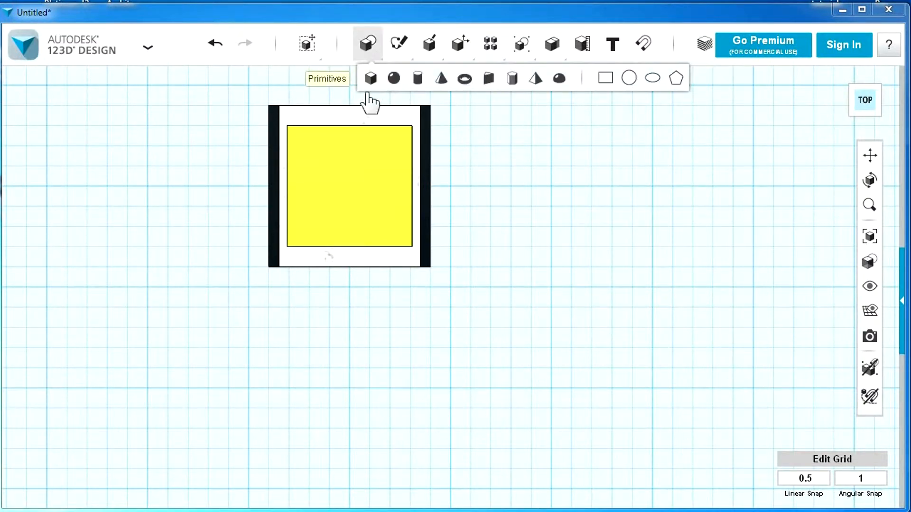
{"action": "left_click", "coordinate": [397, 160]}
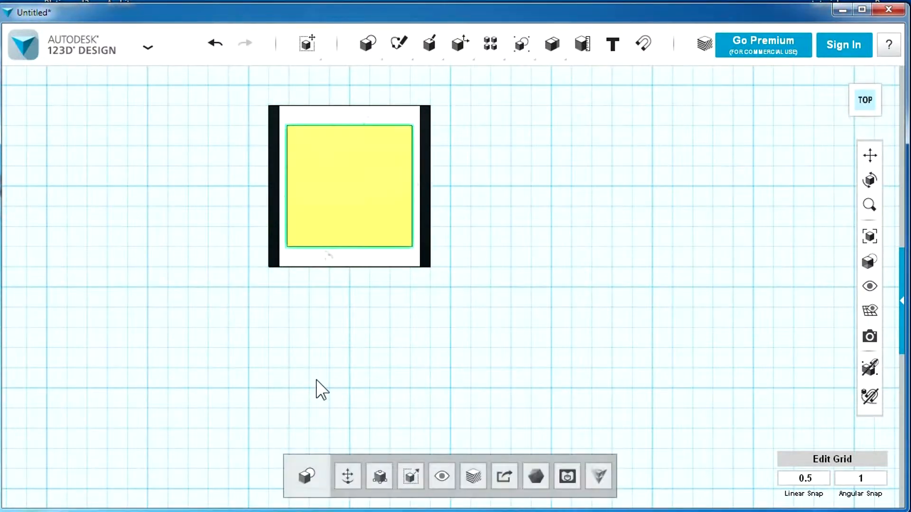
{"action": "left_click", "coordinate": [346, 472]}
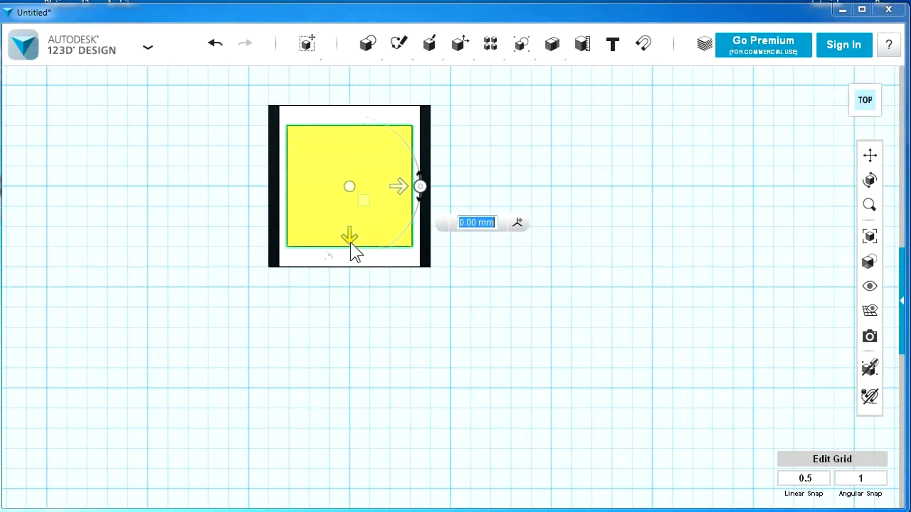
{"action": "mouse_move", "coordinate": [351, 243]}
{"action": "left_mouse_down"}
{"action": "mouse_move", "coordinate": [358, 223]}
{"action": "mouse_move", "coordinate": [360, 231]}
{"action": "left_mouse_up"}
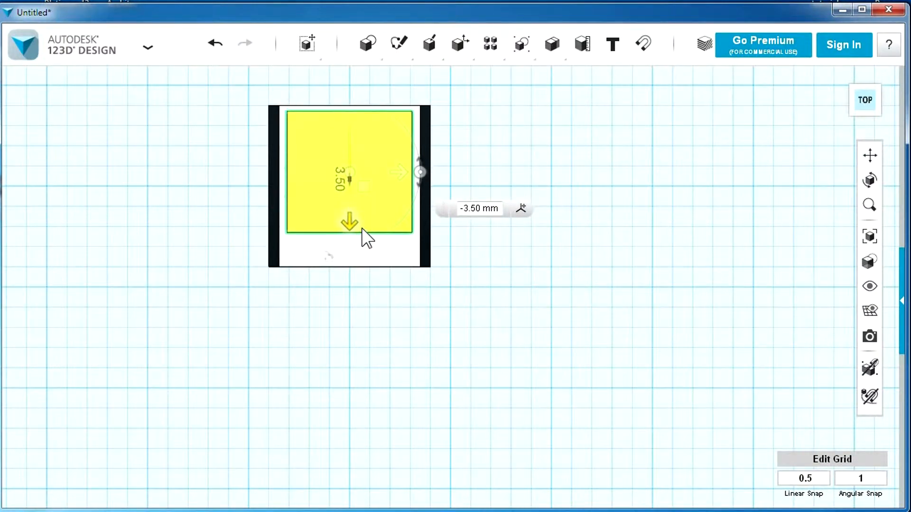
{"action": "left_click", "coordinate": [363, 295]}
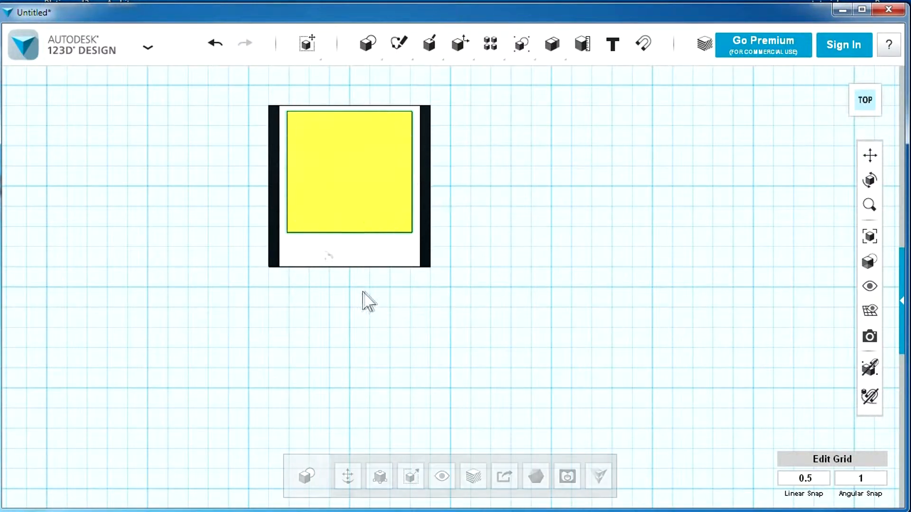
Move the white plate 50 mm sideways out of the stack, using a linear snap of 10.
{"action": "left_click", "coordinate": [406, 254]}
{"action": "left_click", "coordinate": [351, 471]}
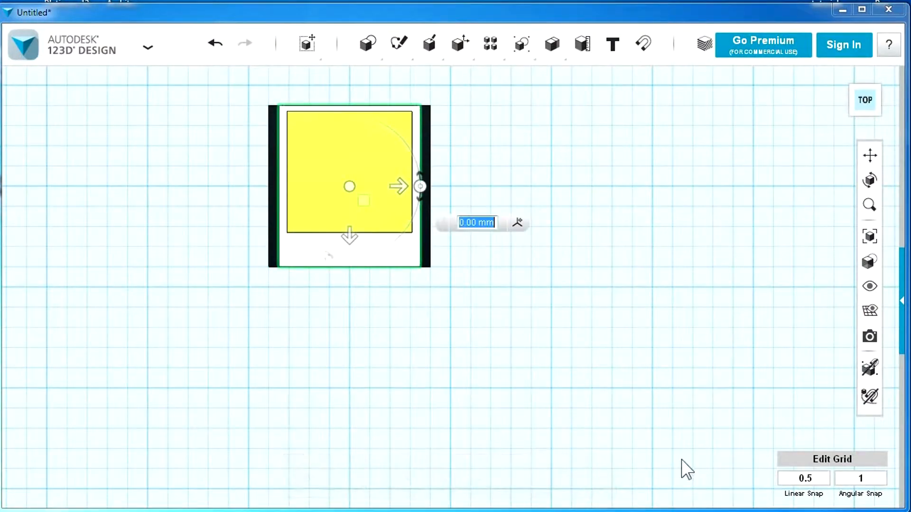
{"action": "mouse_move", "coordinate": [811, 483]}
{"action": "left_click", "coordinate": [809, 447]}
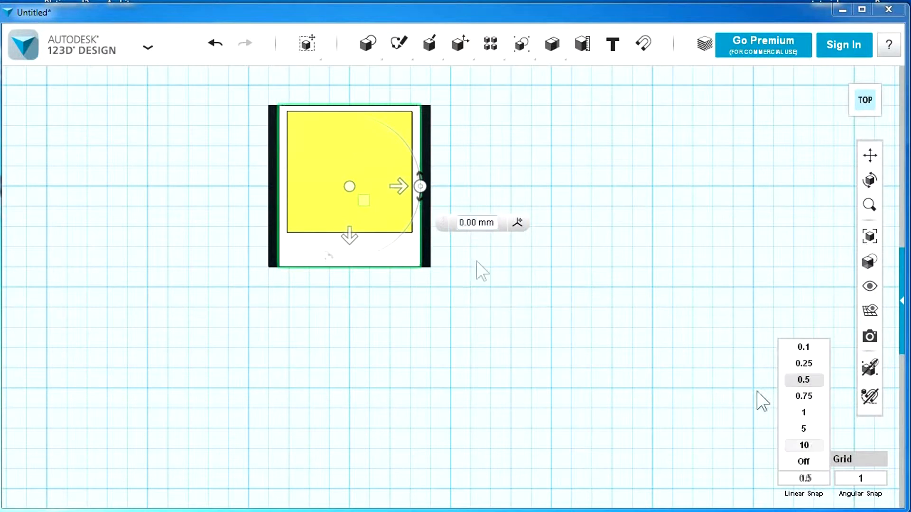
{"action": "left_click_drag", "start_coordinate": [405, 188], "coordinate": [596, 196]}
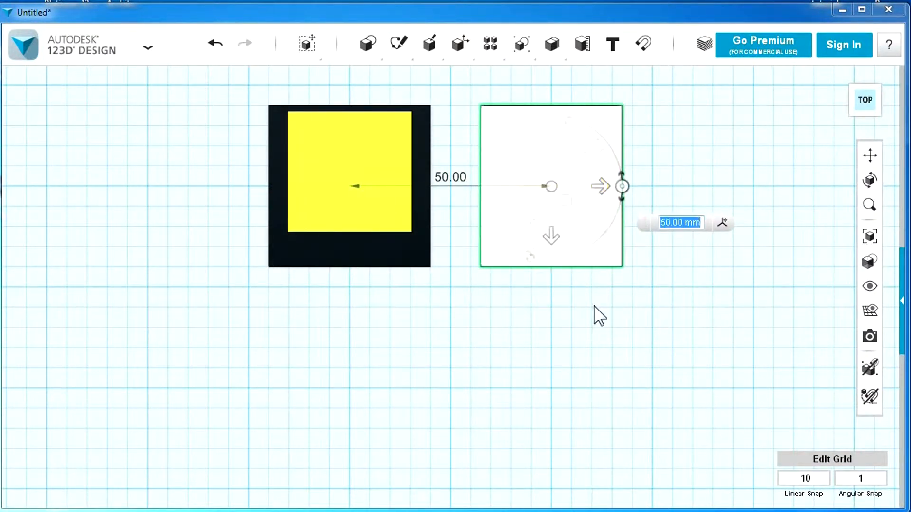
{"action": "left_click", "coordinate": [593, 306]}
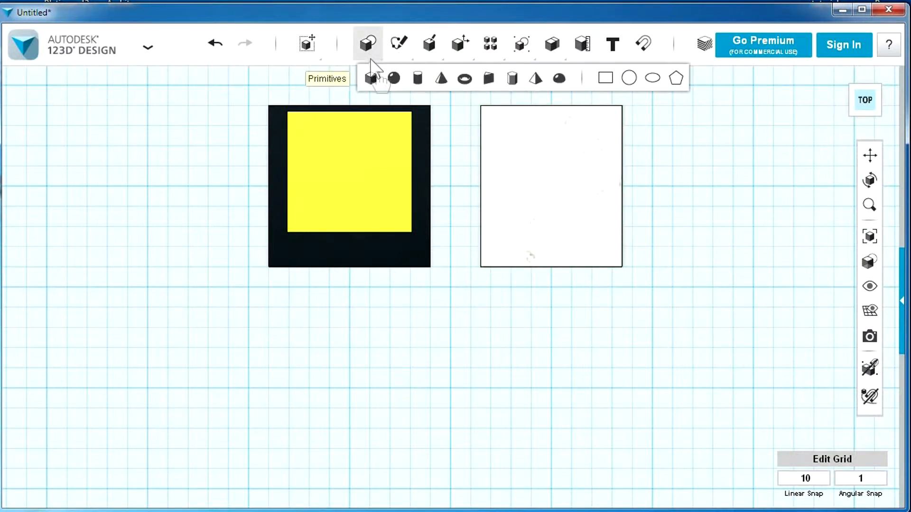
Add a cylinder with radius 1.5 and height 20 mm at the midpoint of the white plate's front edge.
{"action": "left_click", "coordinate": [417, 78]}
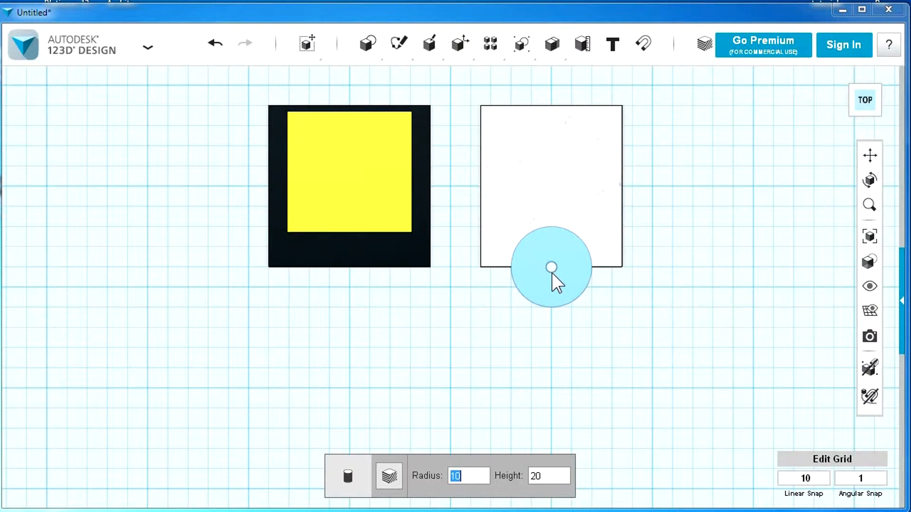
{"action": "type", "text": "1"}
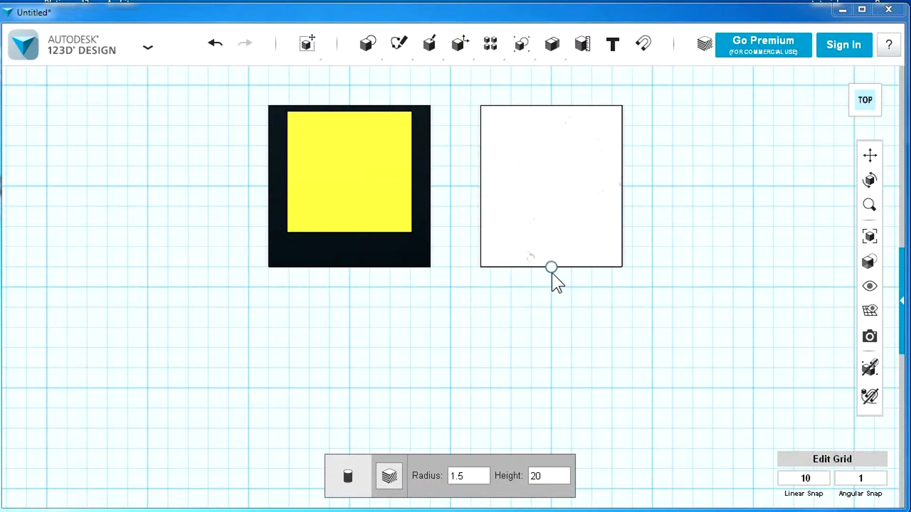
{"action": "type", "text": ".5"}
{"action": "left_click", "coordinate": [553, 275]}
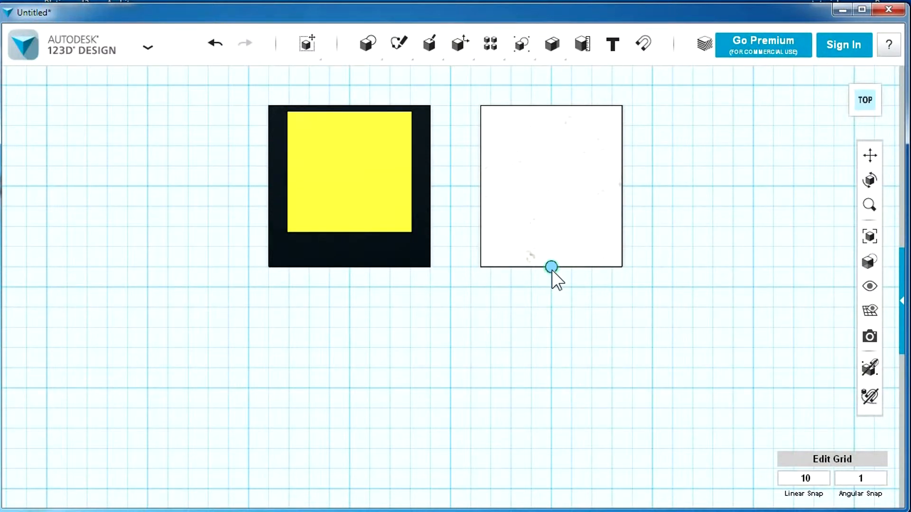
Move the cylinder 1.5 mm inward from the white plate's front edge, using a linear snap of 0.5.
{"action": "left_click", "coordinate": [551, 267]}
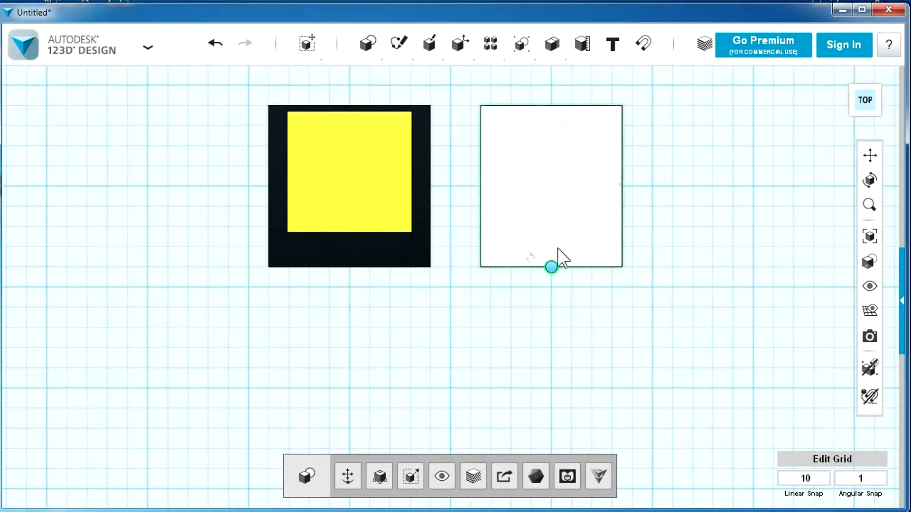
{"action": "left_click", "coordinate": [349, 476]}
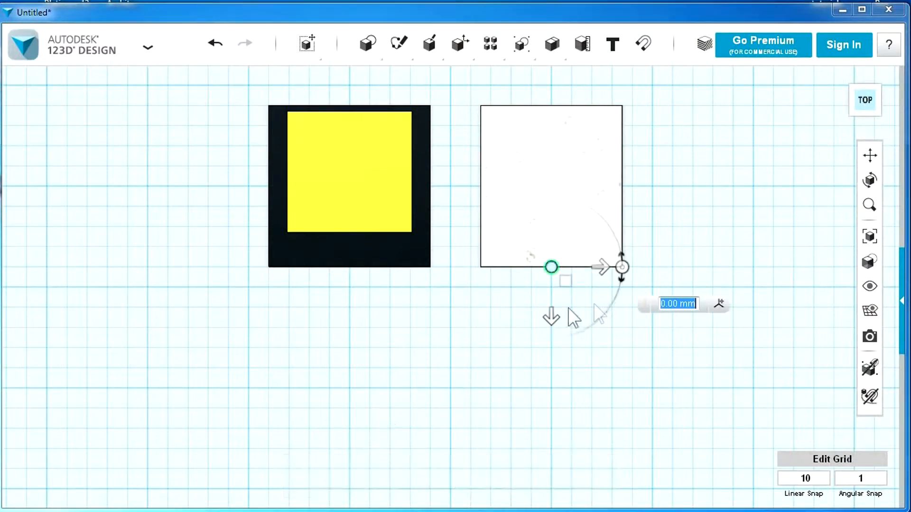
{"action": "left_click_drag", "start_coordinate": [551, 321], "coordinate": [554, 318]}
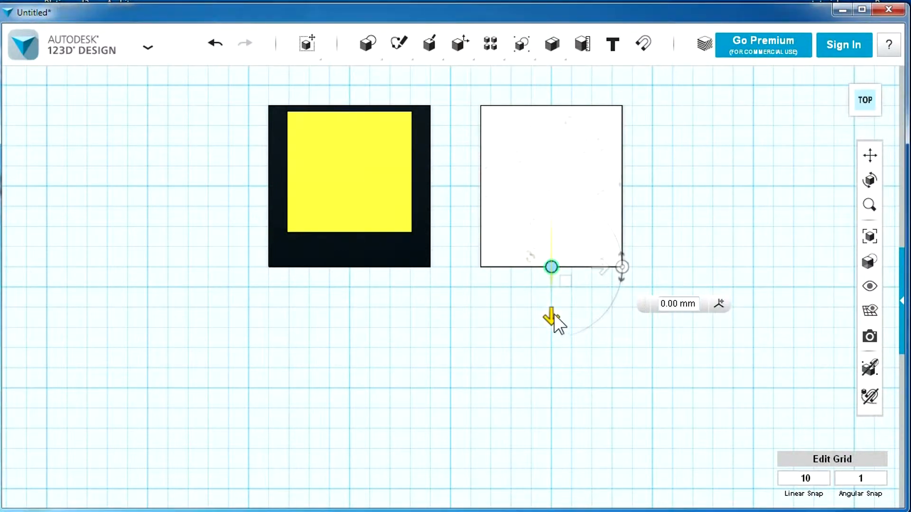
{"action": "left_click", "coordinate": [812, 479]}
{"action": "left_click", "coordinate": [803, 379]}
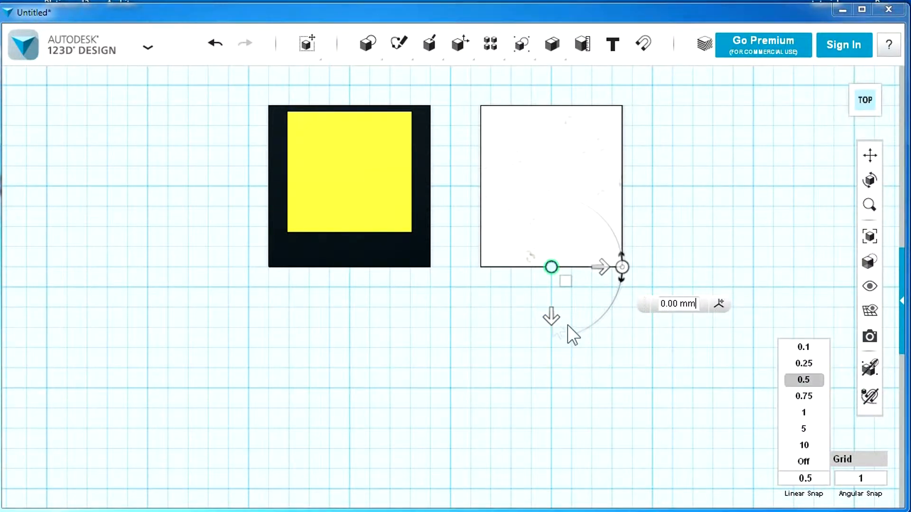
{"action": "left_click_drag", "start_coordinate": [552, 327], "coordinate": [553, 322]}
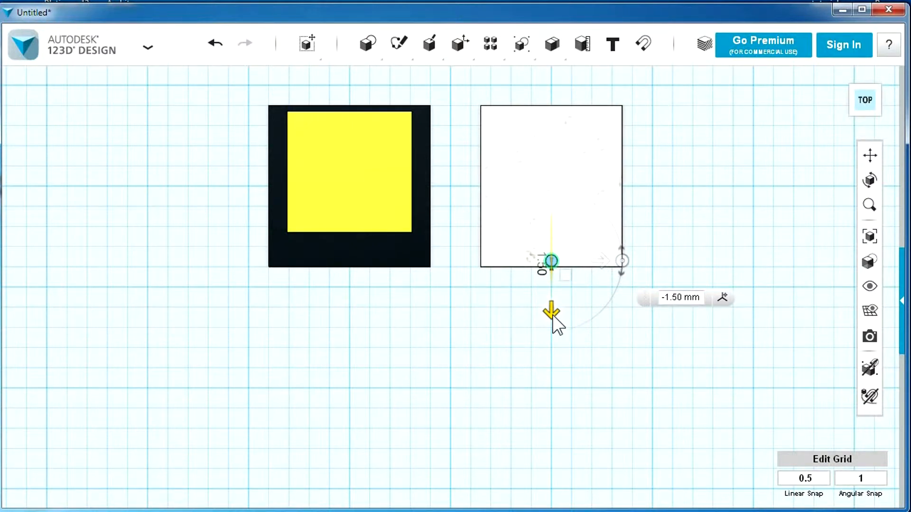
{"action": "left_click", "coordinate": [578, 354]}
{"action": "left_click", "coordinate": [578, 354]}
Subtract the cylinder from the white plate to cut a round hole near its front edge.
{"action": "right_click_drag", "start_coordinate": [553, 299], "coordinate": [561, 260]}
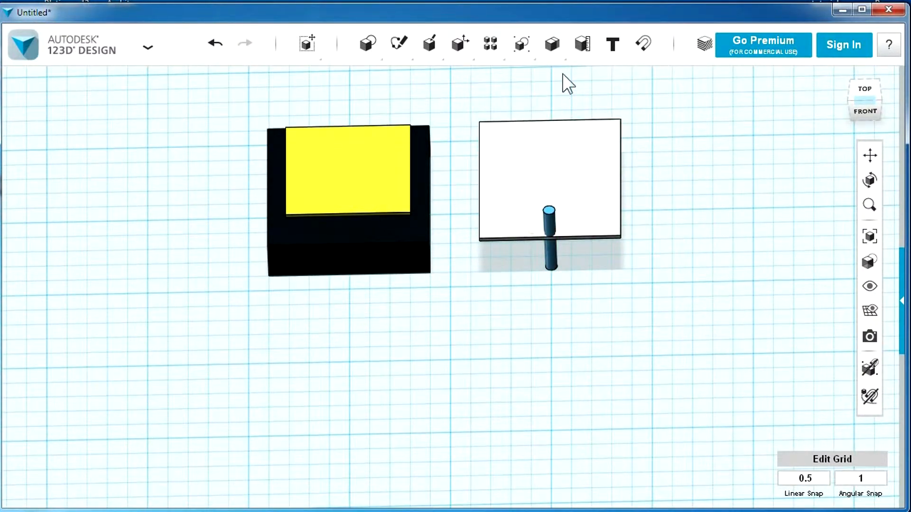
{"action": "mouse_move", "coordinate": [557, 42]}
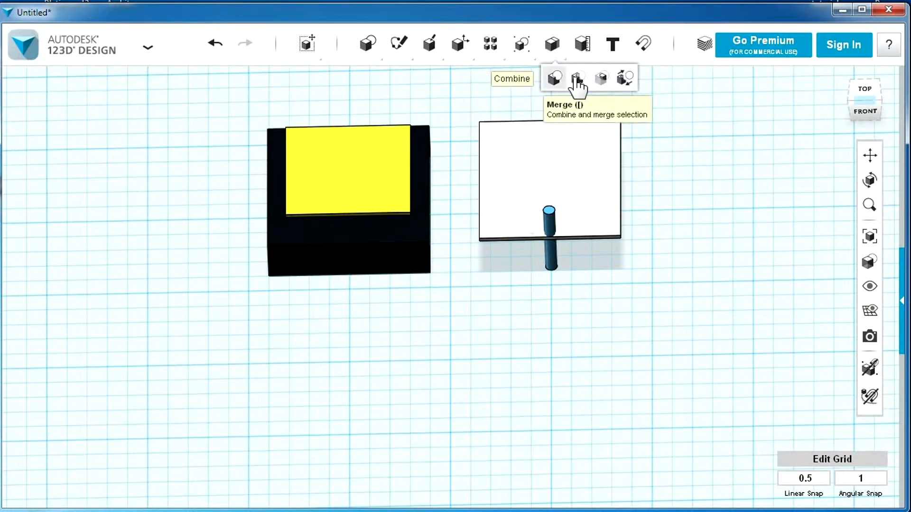
{"action": "left_click", "coordinate": [601, 78]}
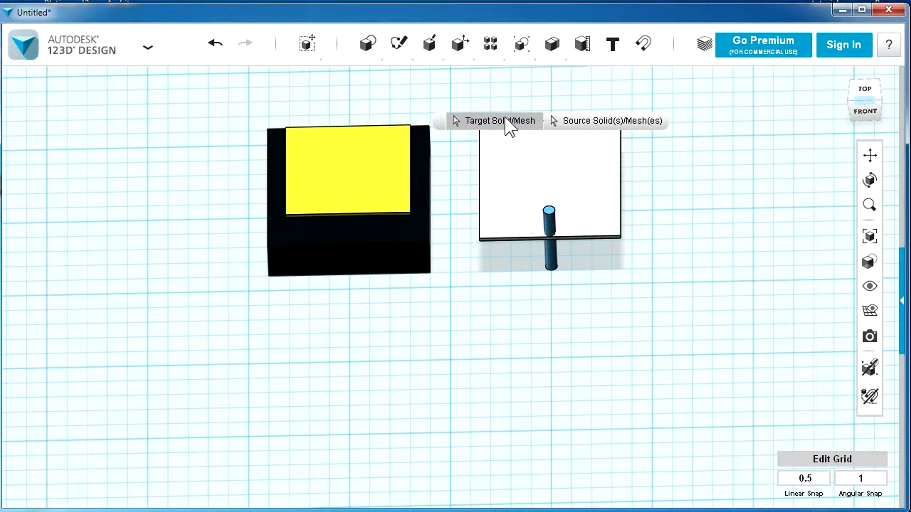
{"action": "left_click", "coordinate": [507, 180]}
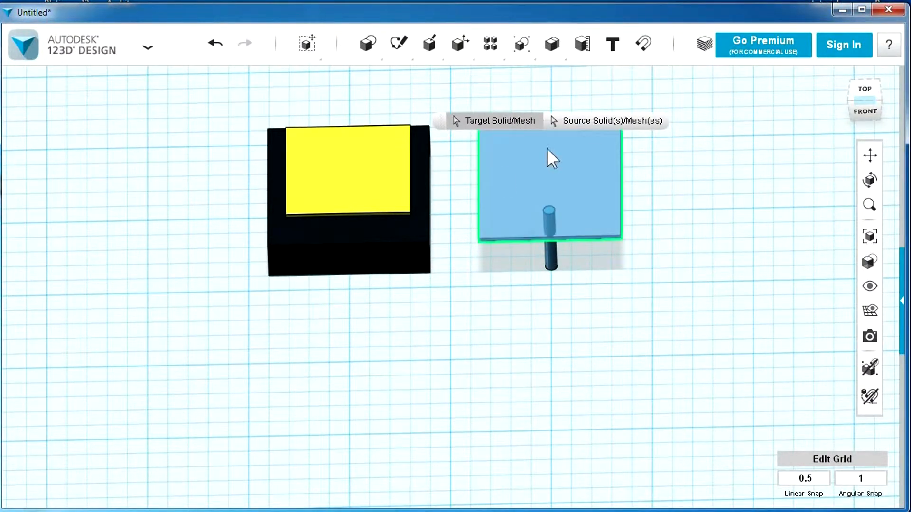
{"action": "left_click", "coordinate": [550, 260]}
{"action": "key", "text": "Return"}
{"action": "mouse_move", "coordinate": [549, 260]}
{"action": "right_mouse_down"}
{"action": "mouse_move", "coordinate": [546, 277]}
{"action": "mouse_move", "coordinate": [558, 283]}
{"action": "mouse_move", "coordinate": [552, 278]}
{"action": "right_mouse_up"}
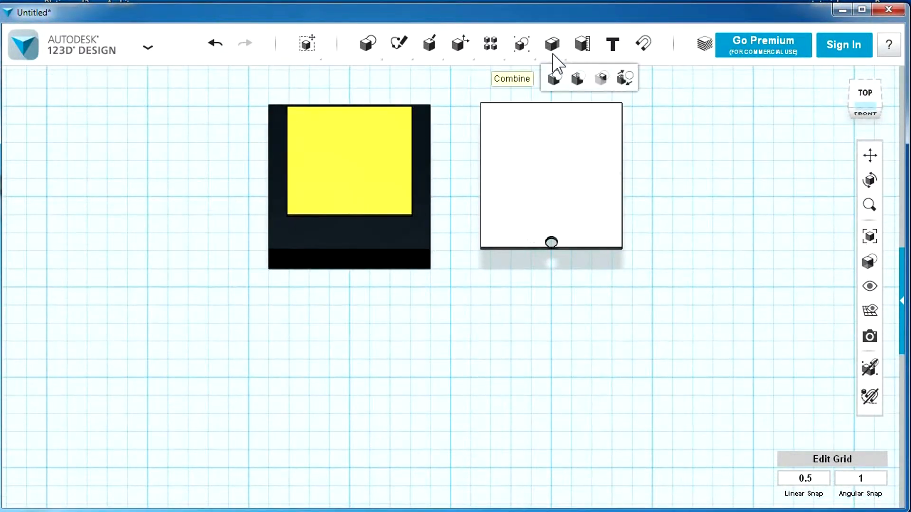
Add a box with length 3, width 3 and height 20 mm in front of the white plate, in line with the hole.
{"action": "mouse_move", "coordinate": [425, 43]}
{"action": "mouse_move", "coordinate": [368, 43]}
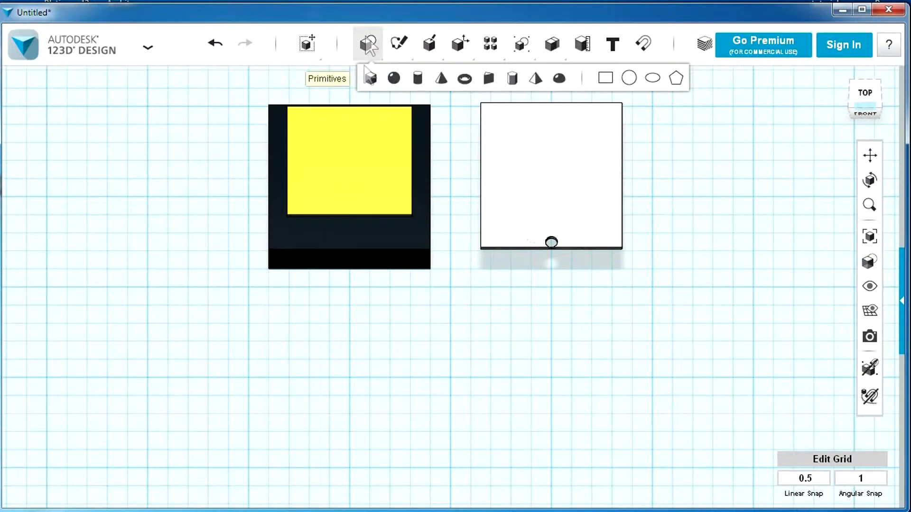
{"action": "left_click", "coordinate": [372, 78]}
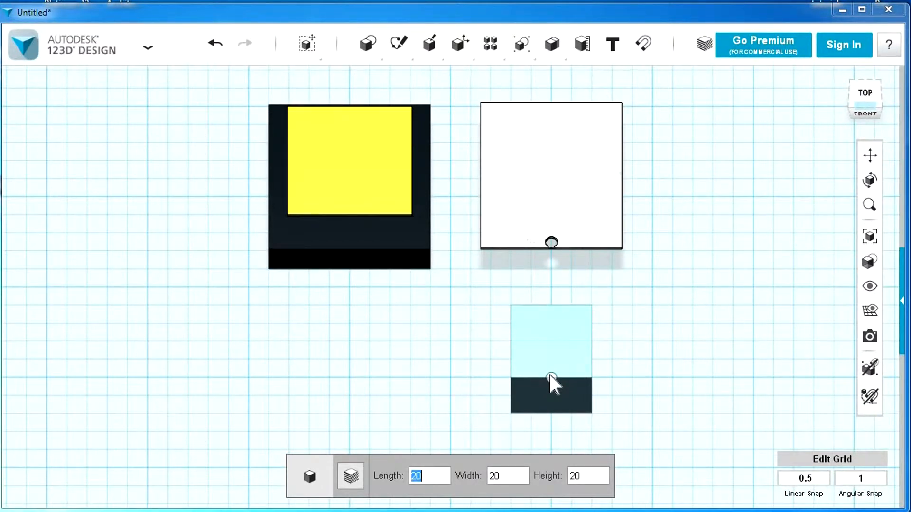
{"action": "type", "text": "3"}
{"action": "key", "text": "Tab"}
{"action": "type", "text": "3"}
{"action": "key", "text": "Tab"}
{"action": "type", "text": "20"}
{"action": "left_click", "coordinate": [550, 377]}
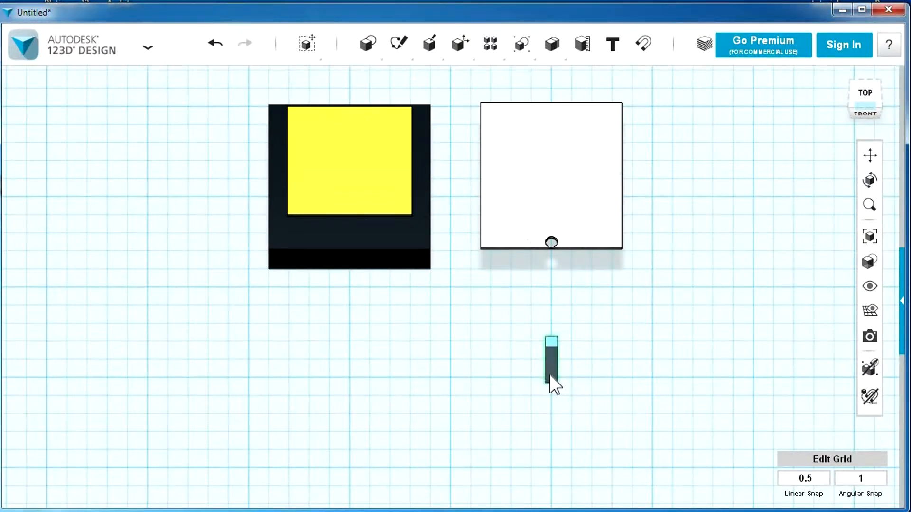
Move the small box back onto the white plate's front edge so that it overlaps the front half of the hole.
{"action": "left_click", "coordinate": [866, 95]}
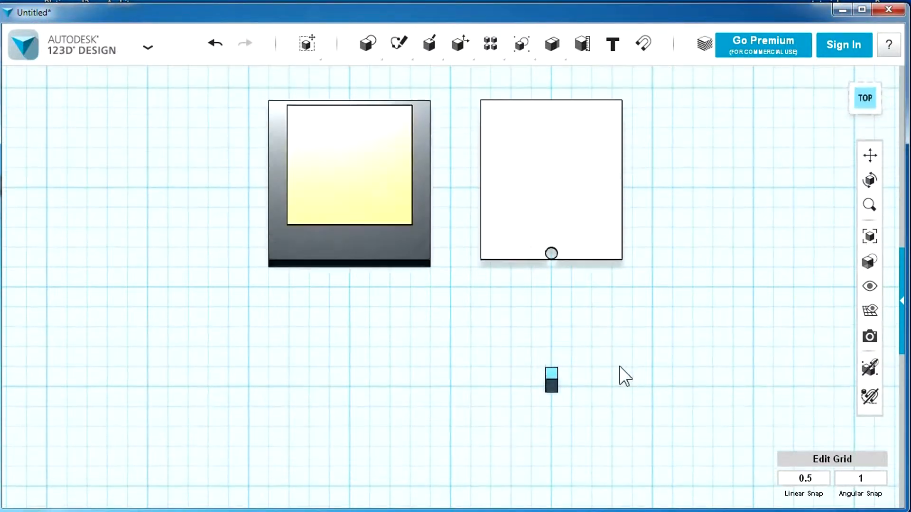
{"action": "left_click", "coordinate": [551, 385]}
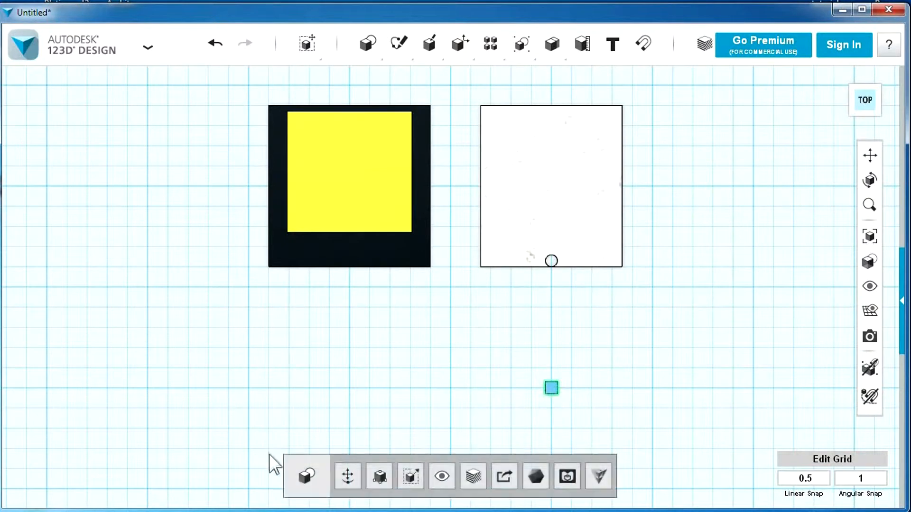
{"action": "left_click", "coordinate": [348, 475]}
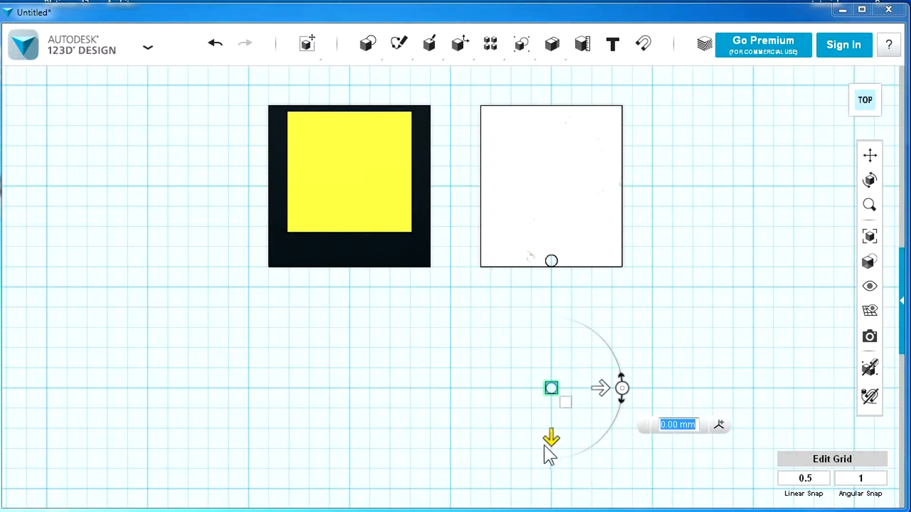
{"action": "left_click_drag", "start_coordinate": [550, 446], "coordinate": [575, 325]}
{"action": "left_click", "coordinate": [622, 357]}
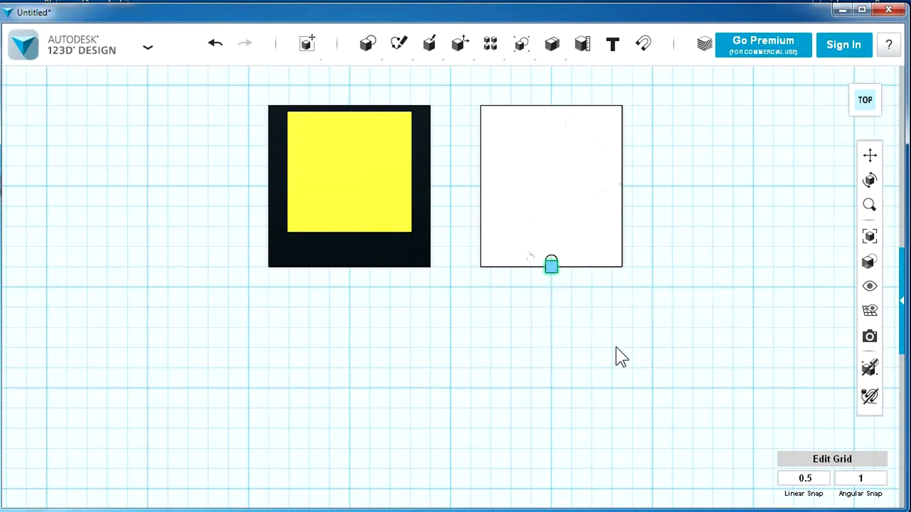
Subtract the small box from the white plate to complete the rounded notch in its front edge.
{"action": "mouse_move", "coordinate": [553, 48]}
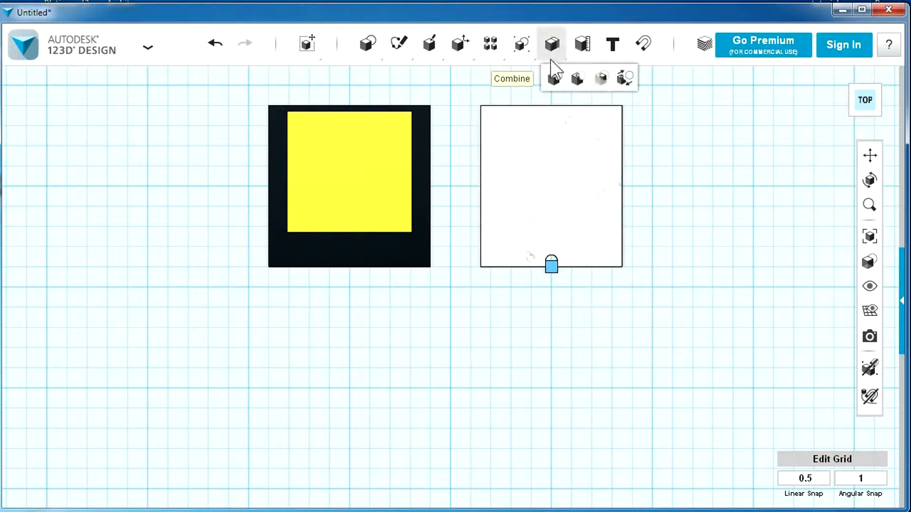
{"action": "left_click", "coordinate": [577, 77]}
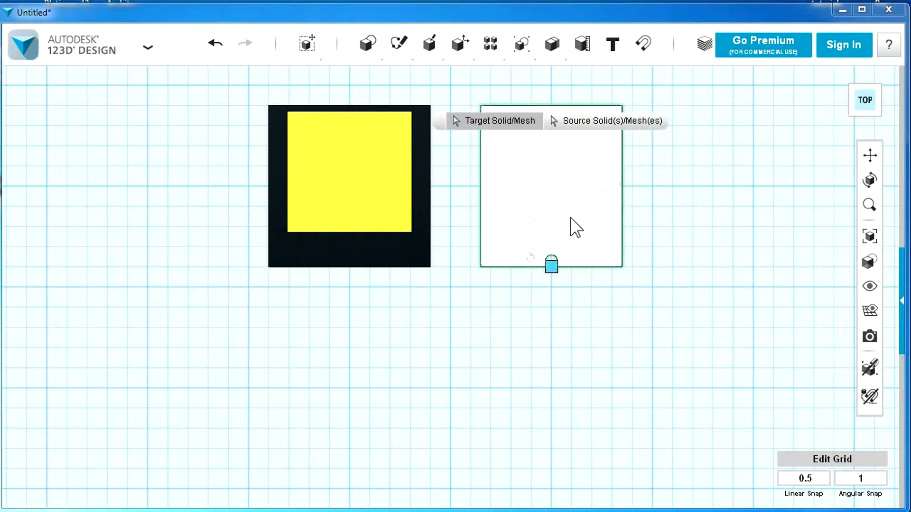
{"action": "left_click", "coordinate": [571, 251]}
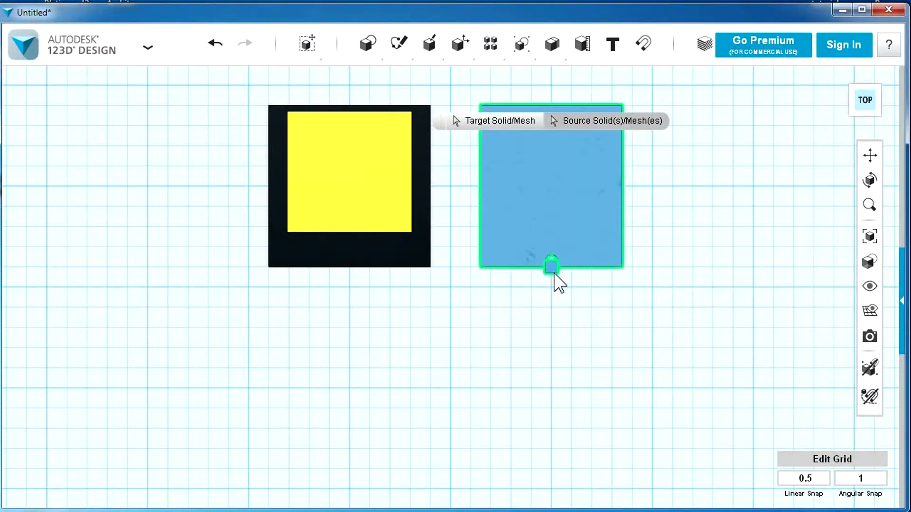
{"action": "left_click", "coordinate": [554, 273]}
Move the notched white plate 50 mm sideways onto the black box, using a linear snap of 10.
{"action": "left_click", "coordinate": [561, 231]}
{"action": "left_click", "coordinate": [805, 478]}
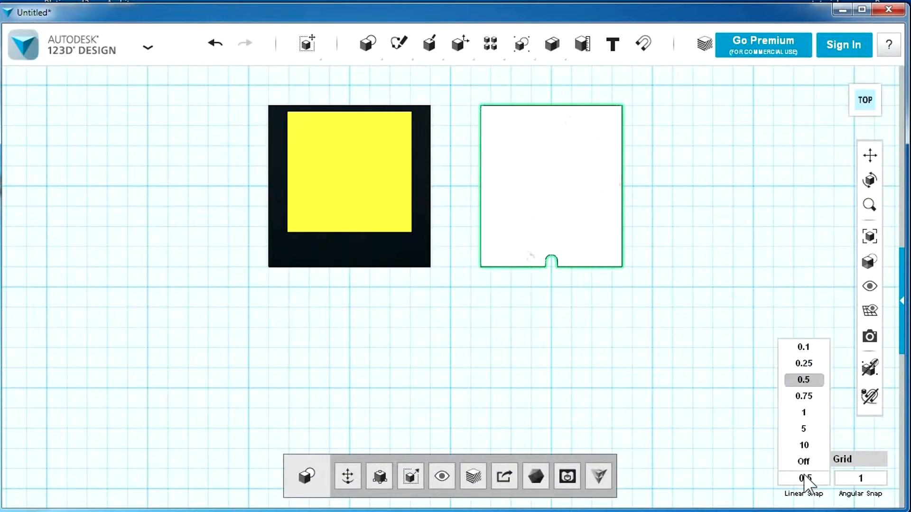
{"action": "left_click", "coordinate": [805, 445]}
{"action": "left_click", "coordinate": [346, 475]}
{"action": "left_click_drag", "start_coordinate": [604, 189], "coordinate": [402, 189]}
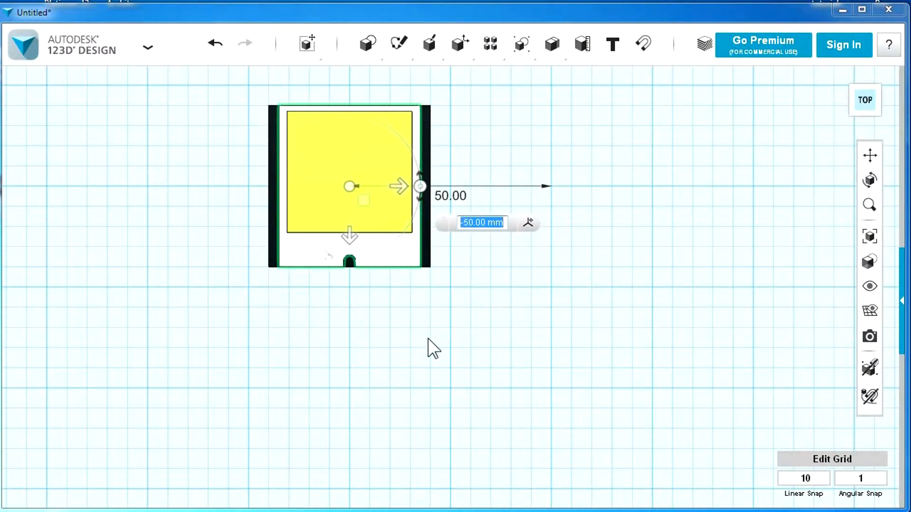
{"action": "right_click_drag", "start_coordinate": [447, 230], "coordinate": [388, 212]}
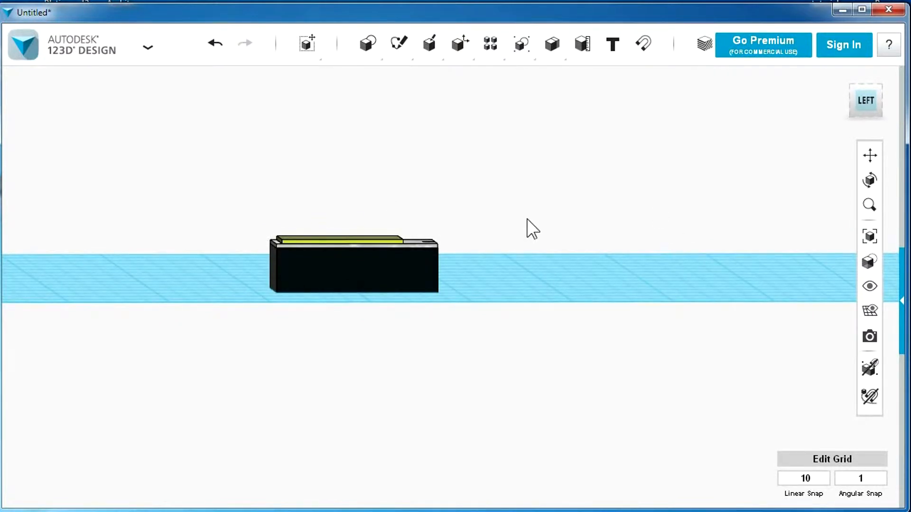
{"action": "mouse_move", "coordinate": [401, 47]}
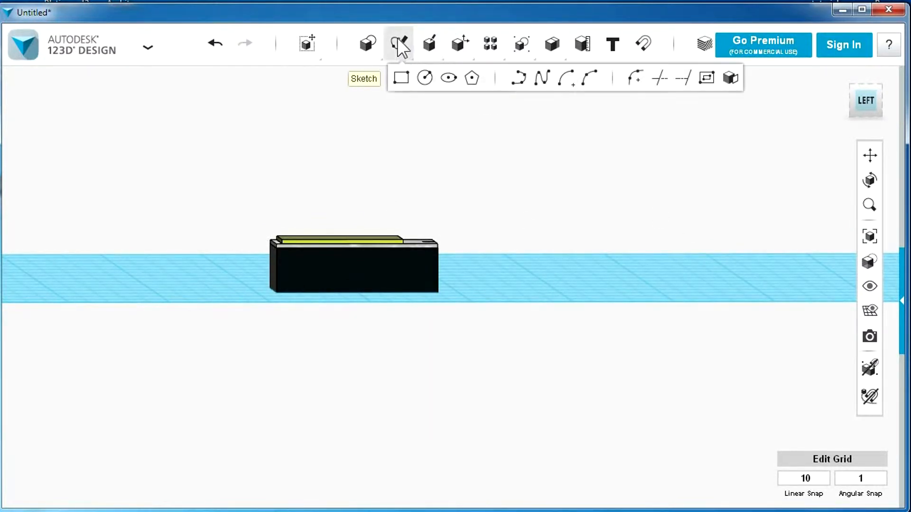
{"action": "left_click", "coordinate": [520, 79]}
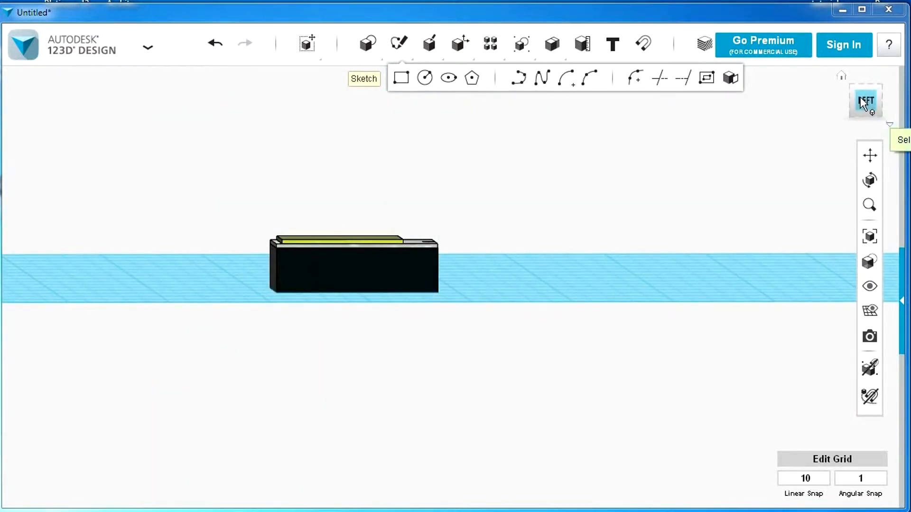
{"action": "left_click", "coordinate": [860, 97]}
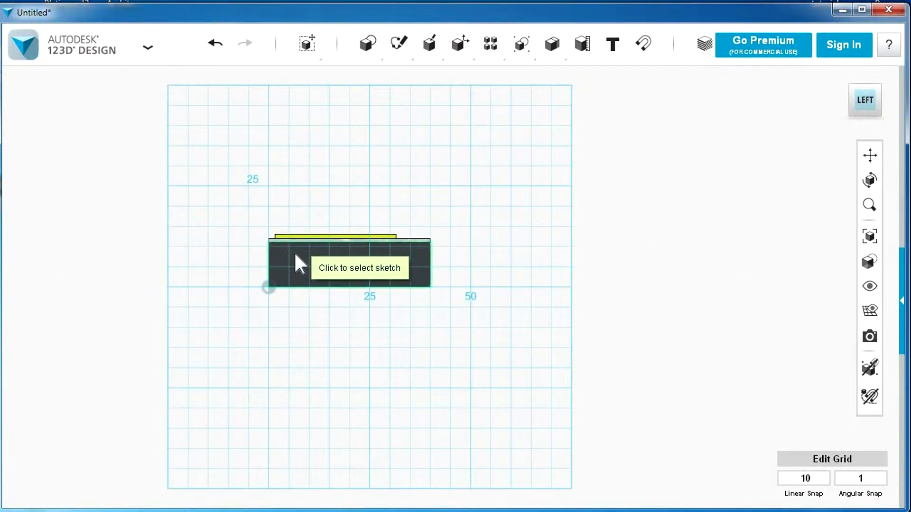
{"action": "left_click", "coordinate": [272, 287]}
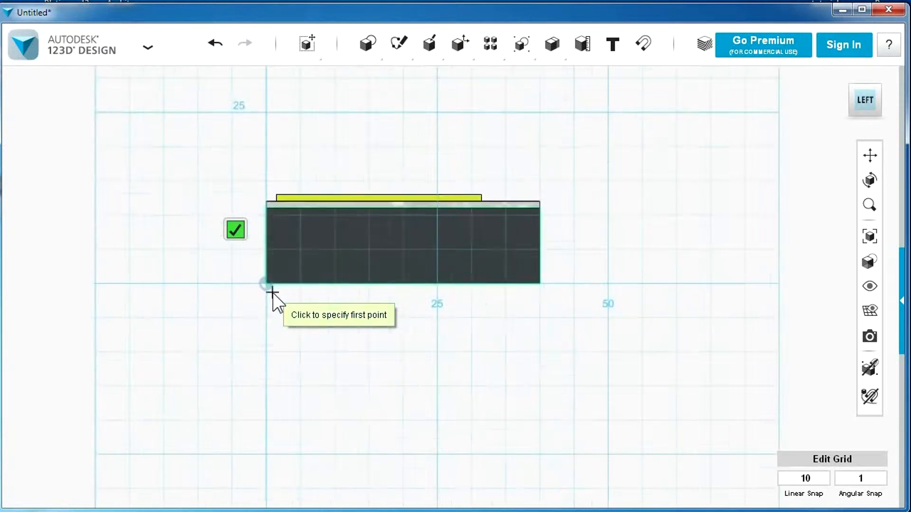
{"action": "scroll", "coordinate": [272, 295], "scroll_direction": "up", "scroll_amount": 3}
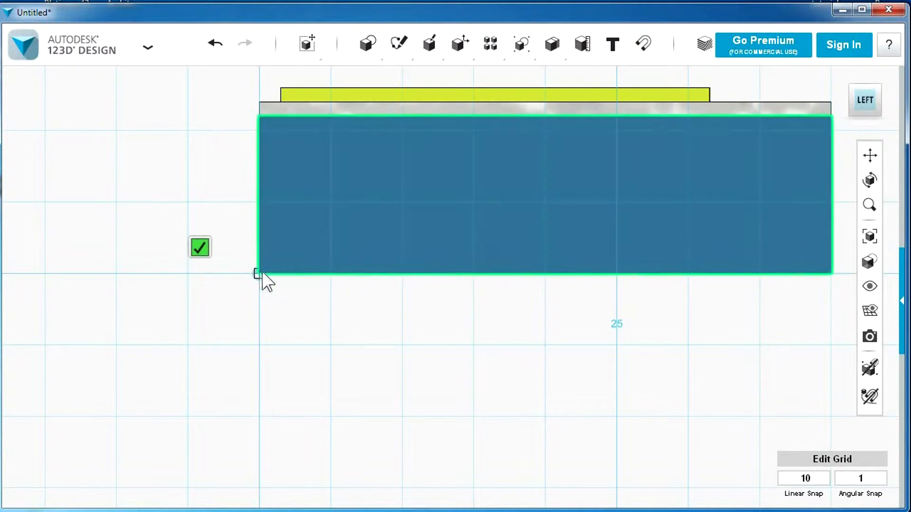
{"action": "left_click", "coordinate": [258, 275]}
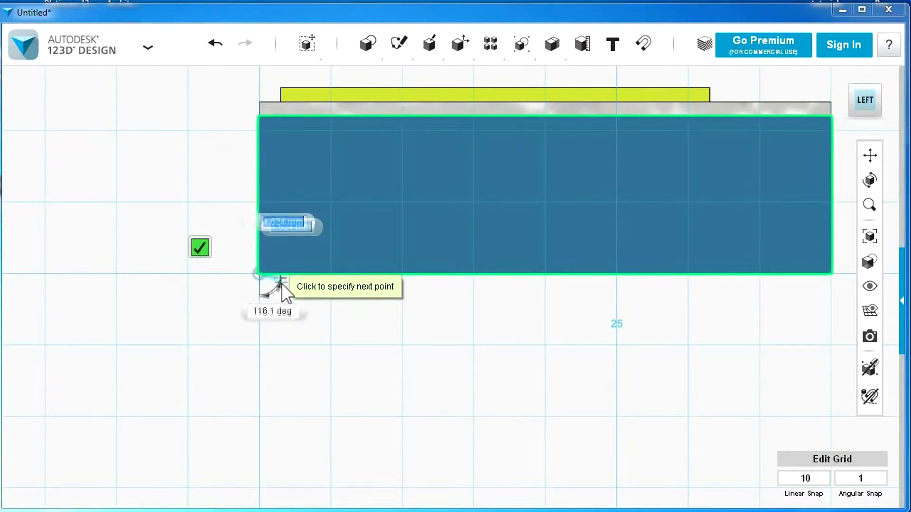
{"action": "key", "text": "Escape"}
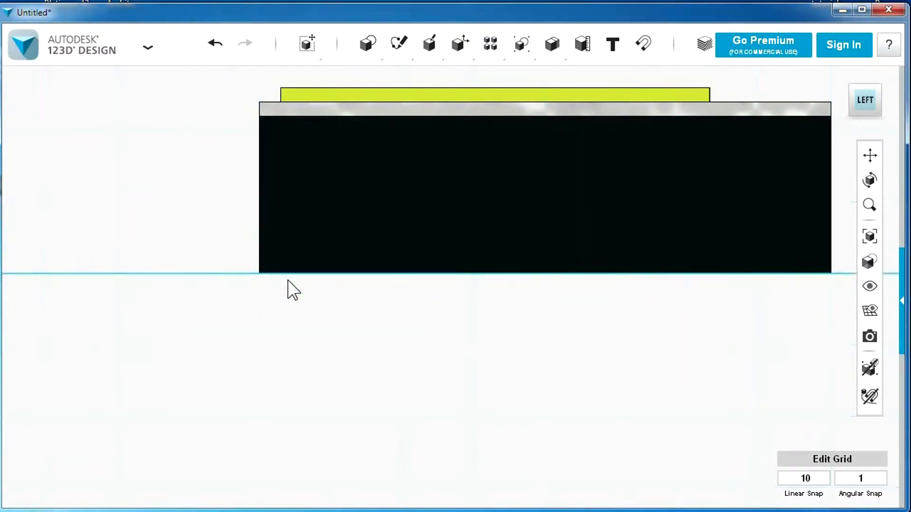
Turn snapping on and start a polyline on the black box's left face with a 1 mm segment from its lower back corner.
{"action": "left_click", "coordinate": [871, 398]}
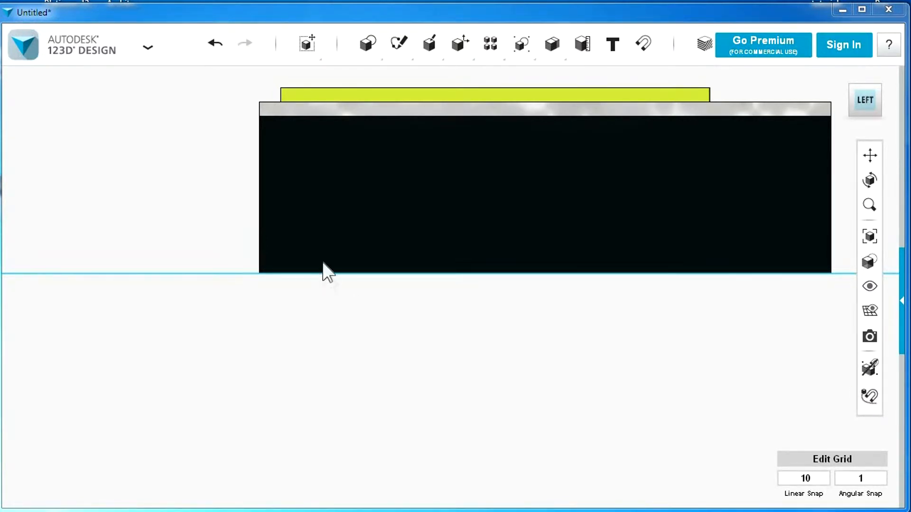
{"action": "mouse_move", "coordinate": [399, 47]}
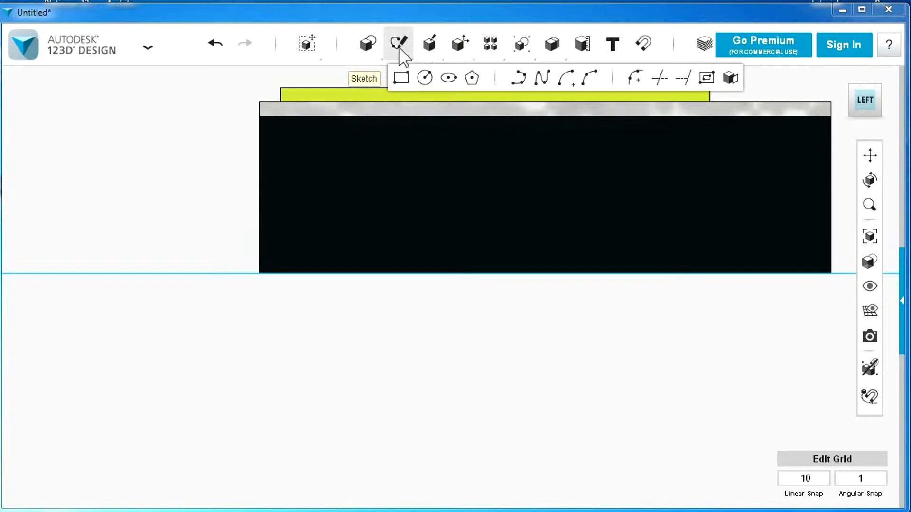
{"action": "left_click", "coordinate": [517, 81]}
{"action": "left_click", "coordinate": [276, 232]}
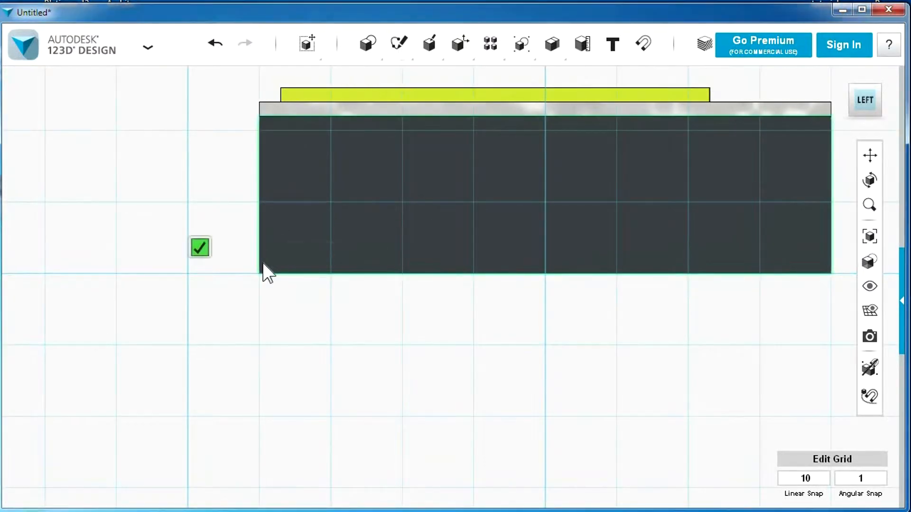
{"action": "left_click", "coordinate": [260, 274]}
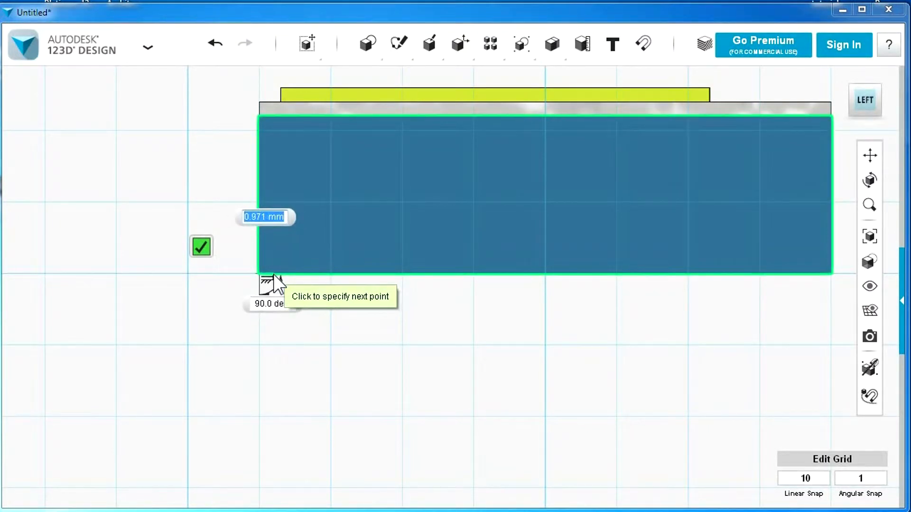
{"action": "type", "text": "1"}
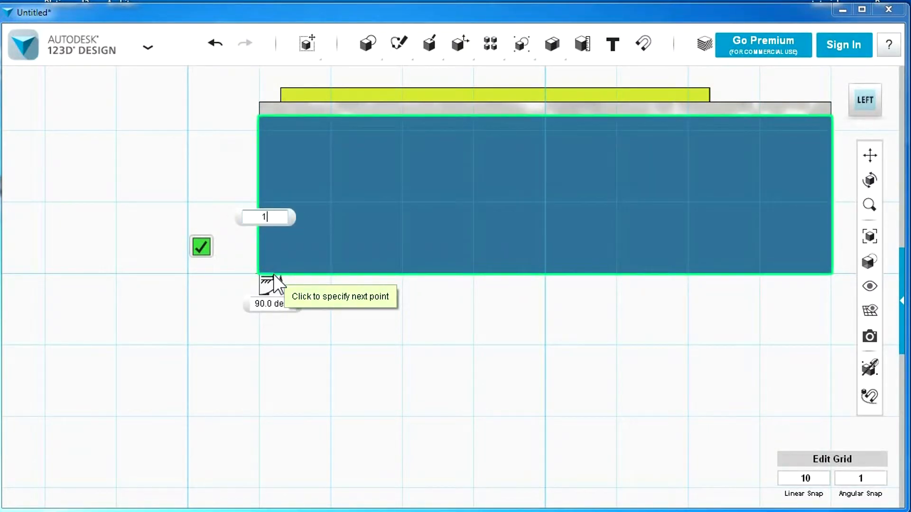
{"action": "key", "text": "Return"}
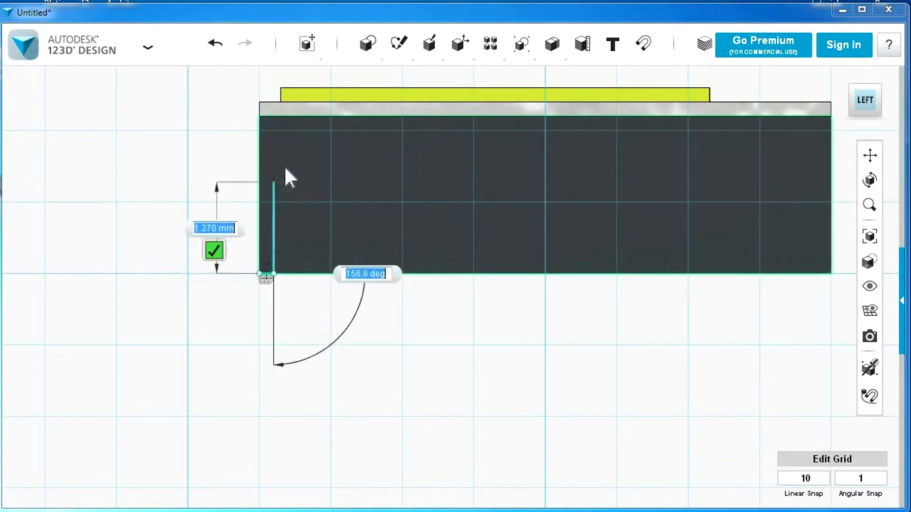
Draw the first tooth of the polyline, 10 mm high and 1 mm wide, followed by a 1 mm gap along the lower edge.
{"action": "left_click", "coordinate": [272, 132]}
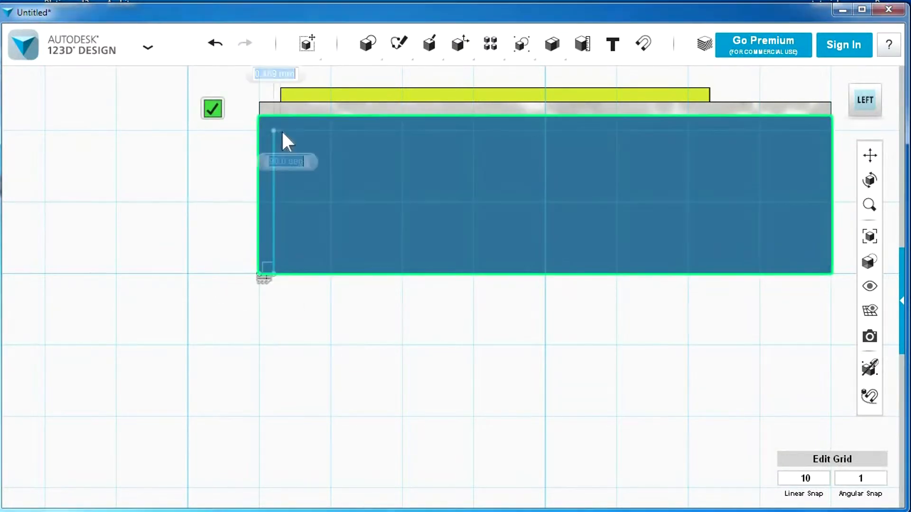
{"action": "type", "text": "1"}
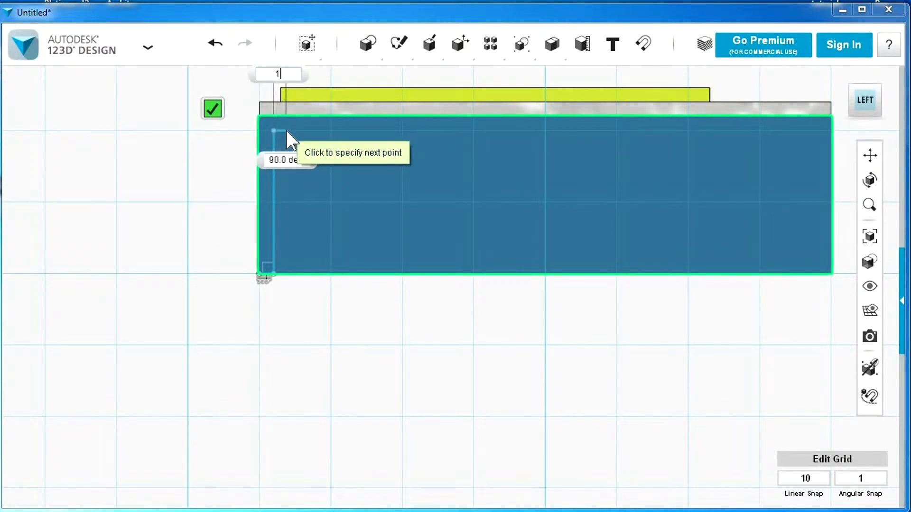
{"action": "key", "text": "Return"}
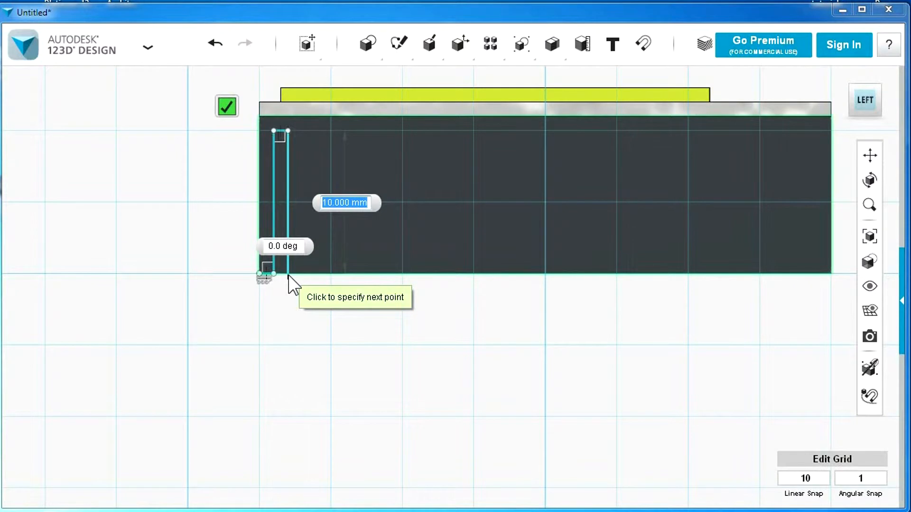
{"action": "left_click", "coordinate": [288, 274]}
{"action": "type", "text": "1"}
{"action": "key", "text": "Return"}
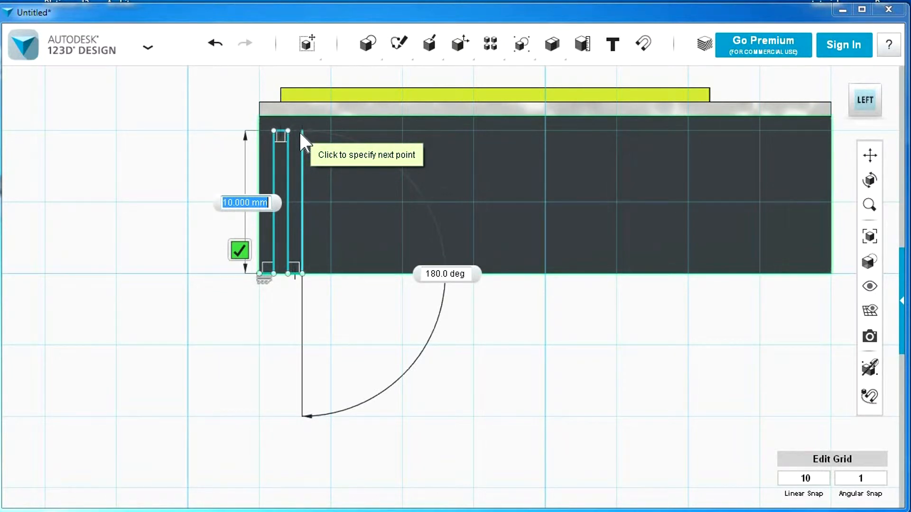
Continue the polyline with a second tooth 10 mm high and 1 mm wide and another 1 mm base segment.
{"action": "left_click", "coordinate": [300, 132]}
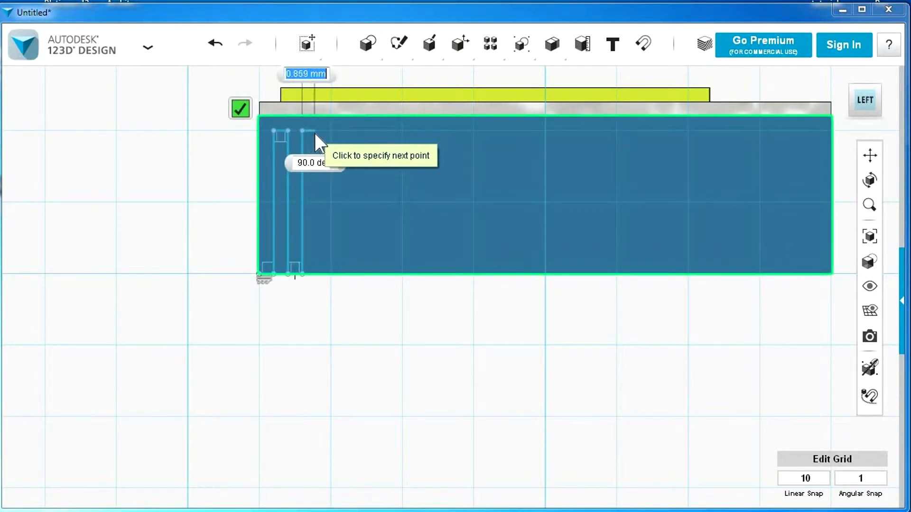
{"action": "type", "text": "1"}
{"action": "key", "text": "Return"}
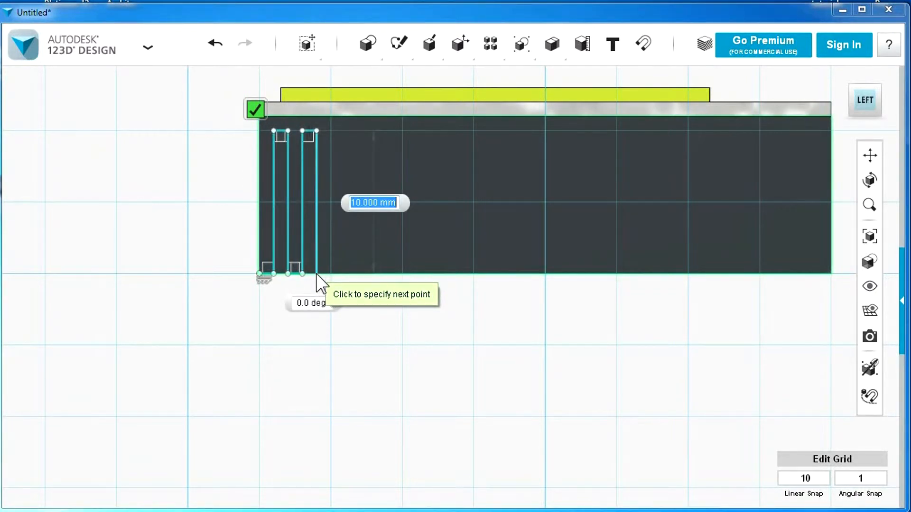
{"action": "left_click", "coordinate": [317, 273]}
{"action": "type", "text": "1"}
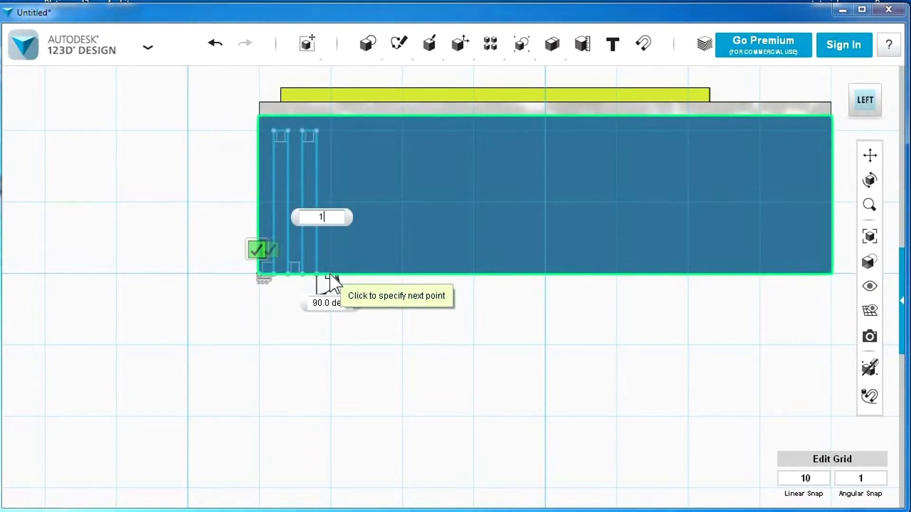
{"action": "key", "text": "Return"}
Add a third tooth to the polyline, 10 mm high and 1 mm wide, ending with a 1 mm base segment.
{"action": "left_click", "coordinate": [331, 131]}
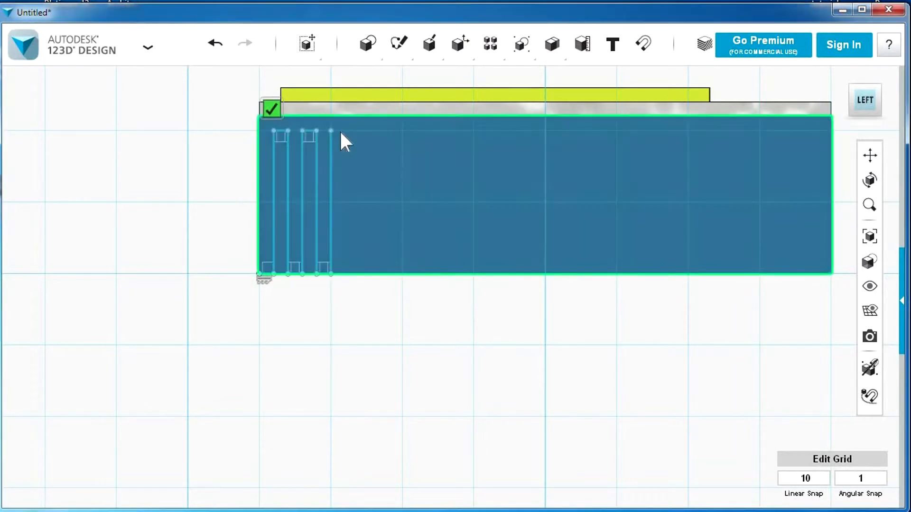
{"action": "type", "text": "1"}
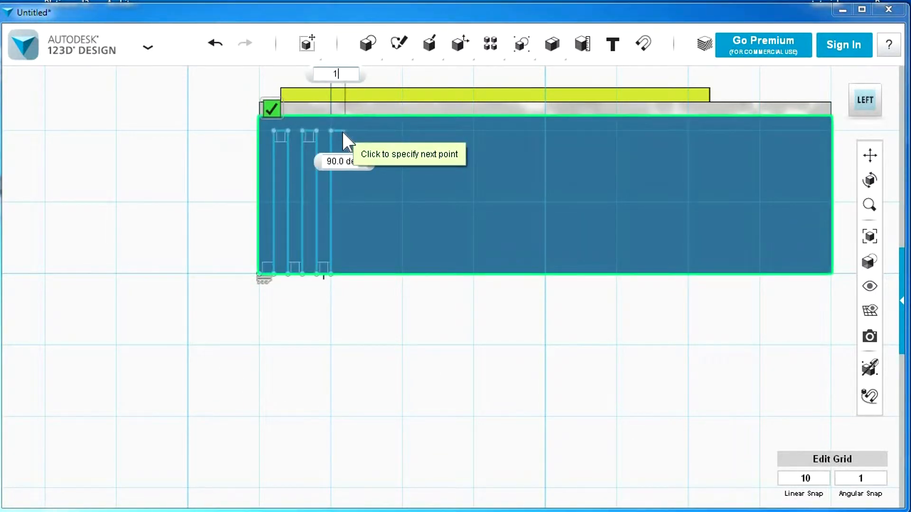
{"action": "key", "text": "Return"}
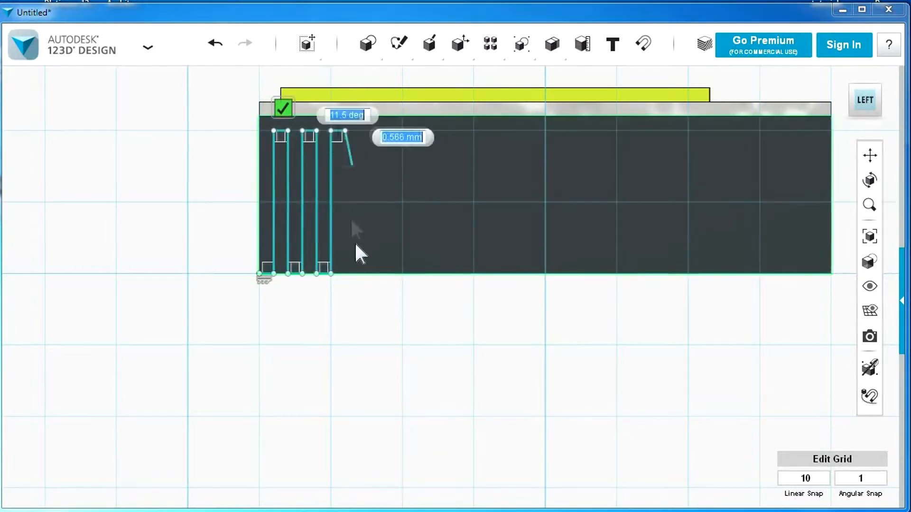
{"action": "left_click", "coordinate": [345, 276]}
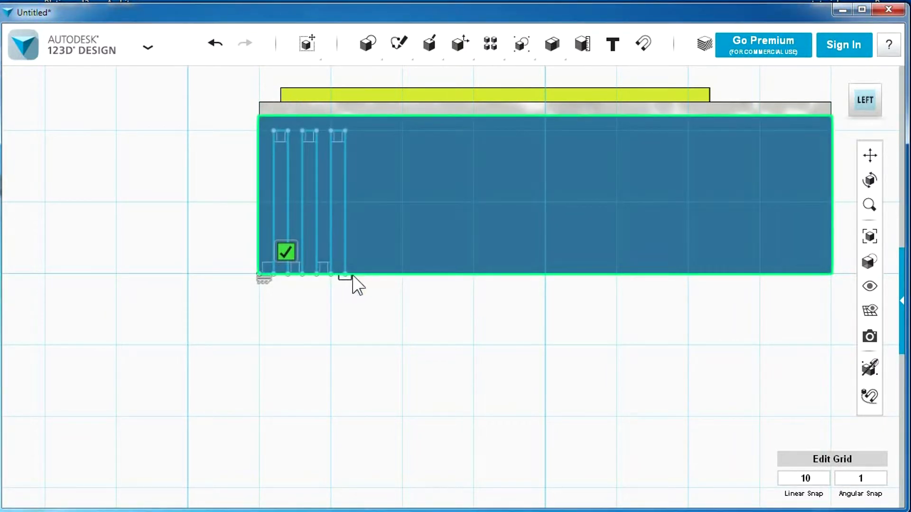
{"action": "type", "text": "1"}
{"action": "key", "text": "Return"}
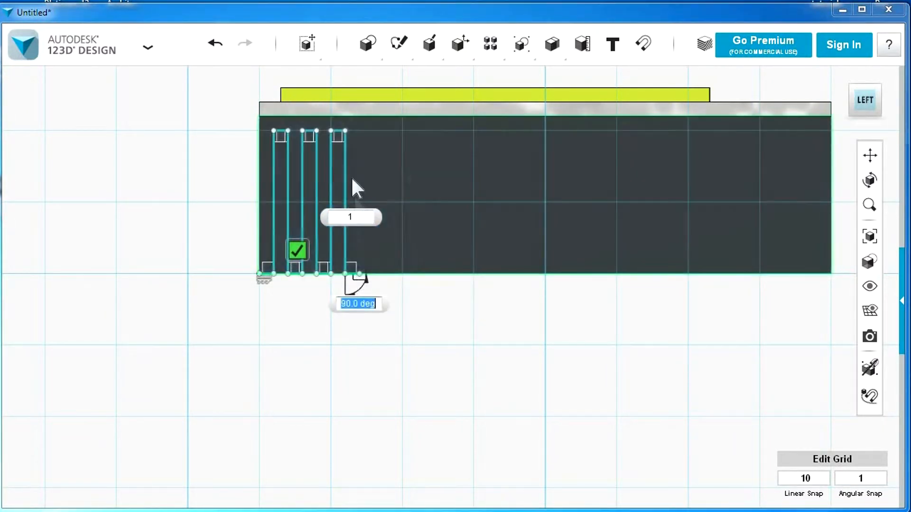
Add a fourth tooth of the same 10 mm height and 1 mm width, closing it with a 1 mm base segment.
{"action": "left_click", "coordinate": [359, 132]}
{"action": "type", "text": "1"}
{"action": "key", "text": "Return"}
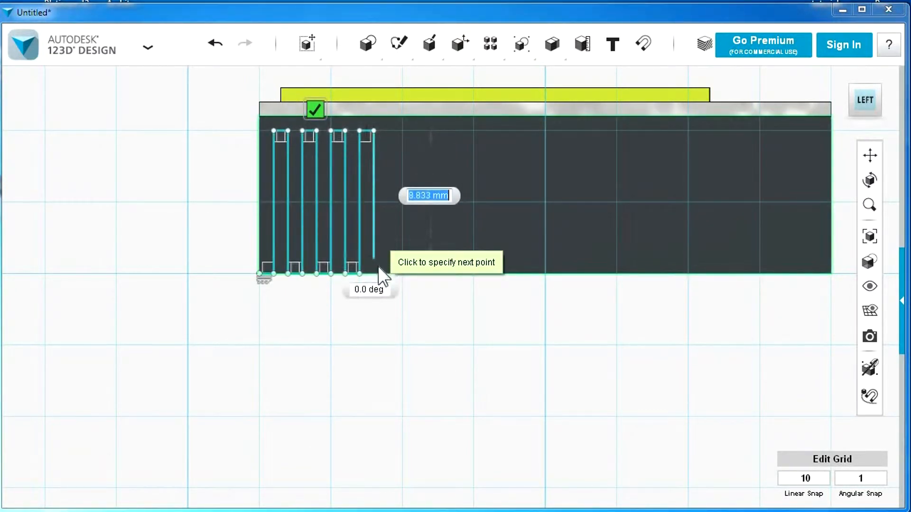
{"action": "left_click", "coordinate": [384, 273]}
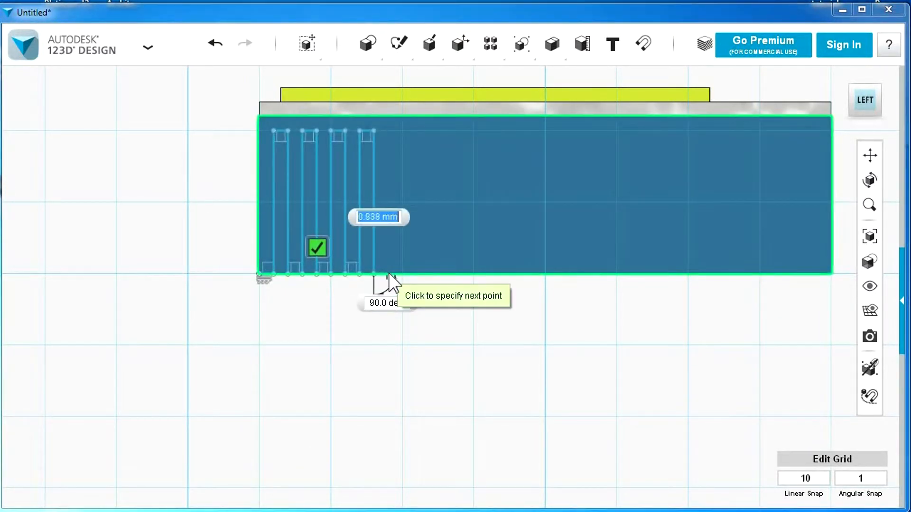
{"action": "type", "text": "1"}
{"action": "key", "text": "Tab"}
{"action": "key", "text": "Return"}
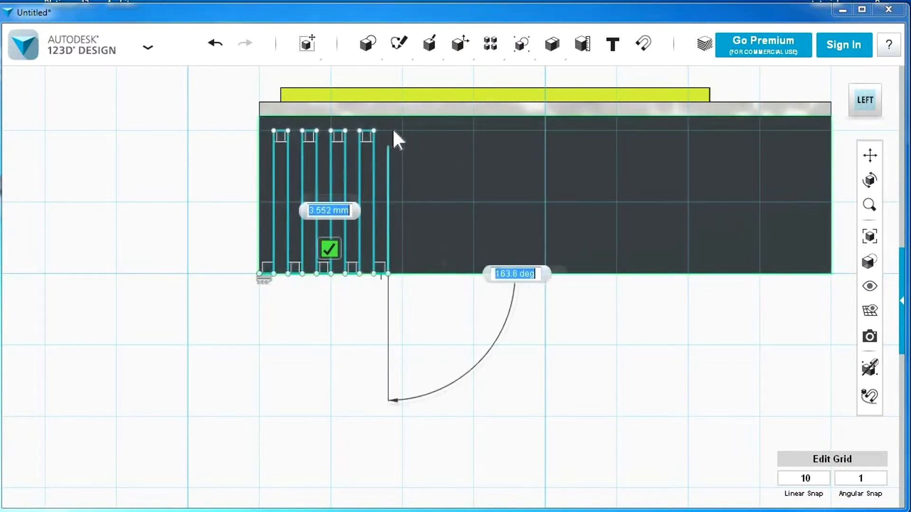
Add a fifth tooth to the polyline, 10 mm high and 1 mm wide, followed by a 1 mm base segment.
{"action": "left_click", "coordinate": [392, 132]}
{"action": "left_click", "coordinate": [393, 132]}
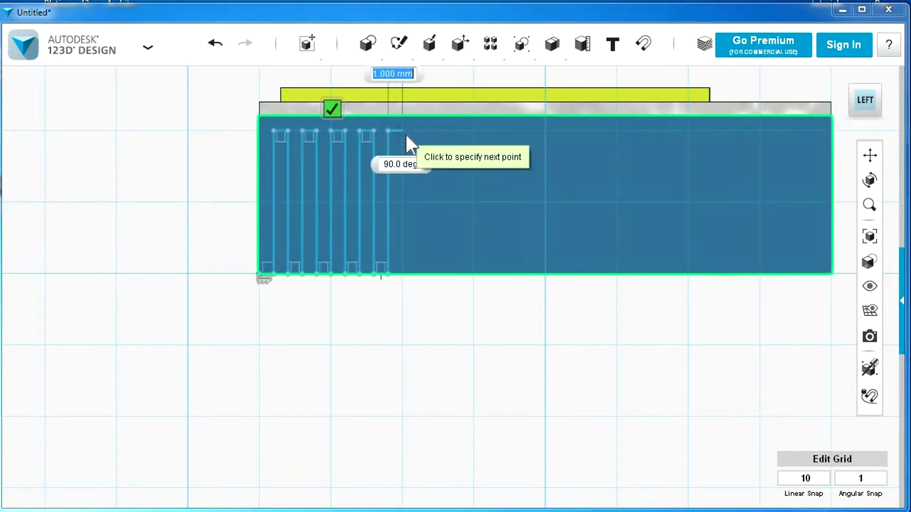
{"action": "left_click", "coordinate": [404, 132]}
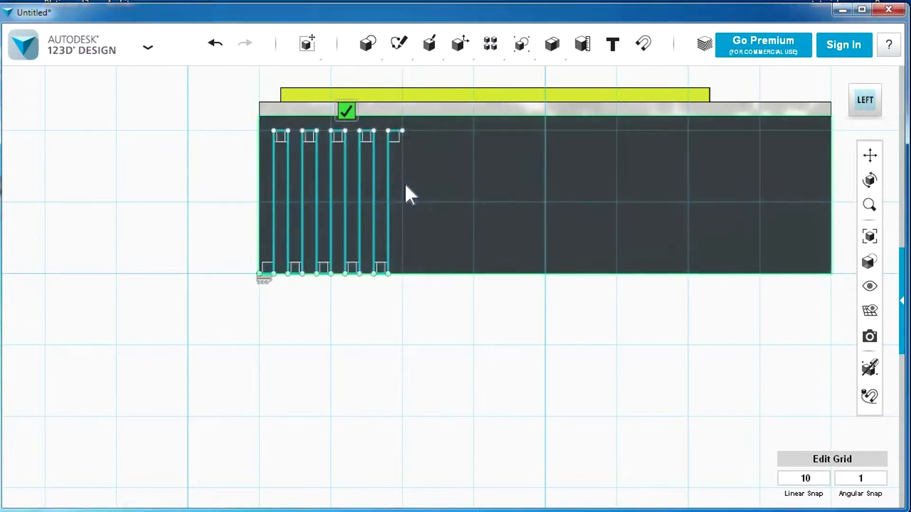
{"action": "left_click", "coordinate": [403, 274]}
{"action": "type", "text": "1"}
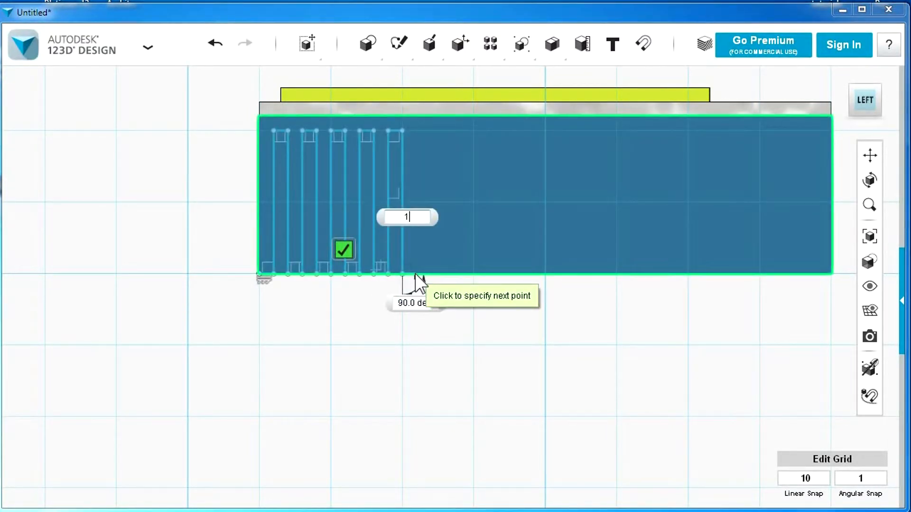
{"action": "key", "text": "Return"}
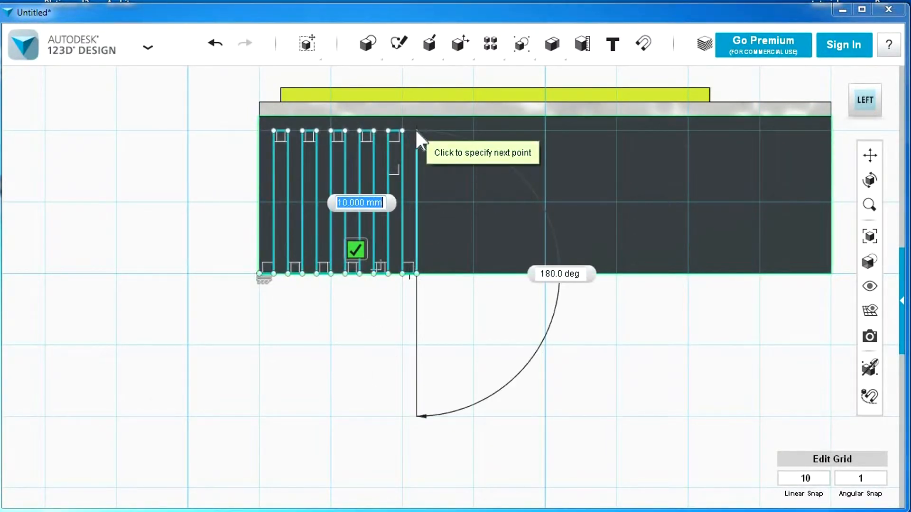
Add a sixth tooth to the polyline, 10 mm high and 1 mm wide, ending with a 1 mm base segment.
{"action": "left_click", "coordinate": [416, 130]}
{"action": "type", "text": "1"}
{"action": "key", "text": "Return"}
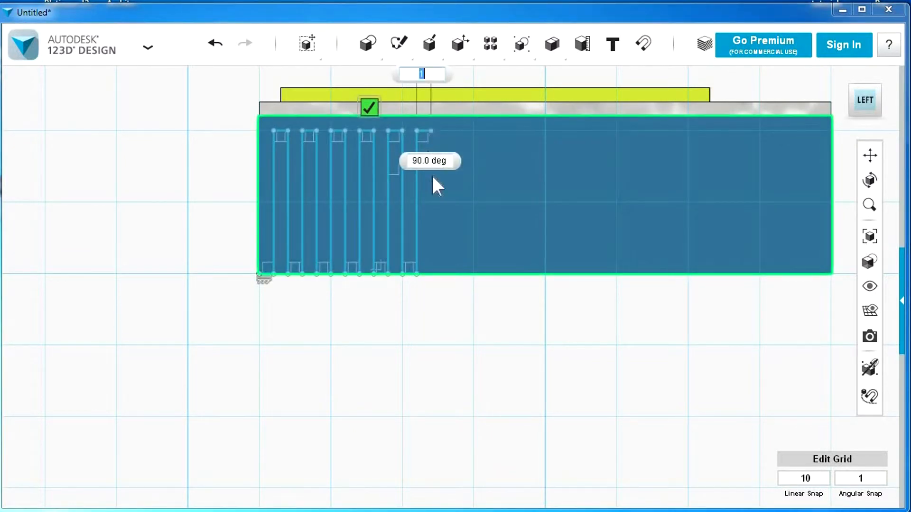
{"action": "left_click", "coordinate": [432, 274]}
{"action": "type", "text": "1"}
{"action": "key", "text": "Return"}
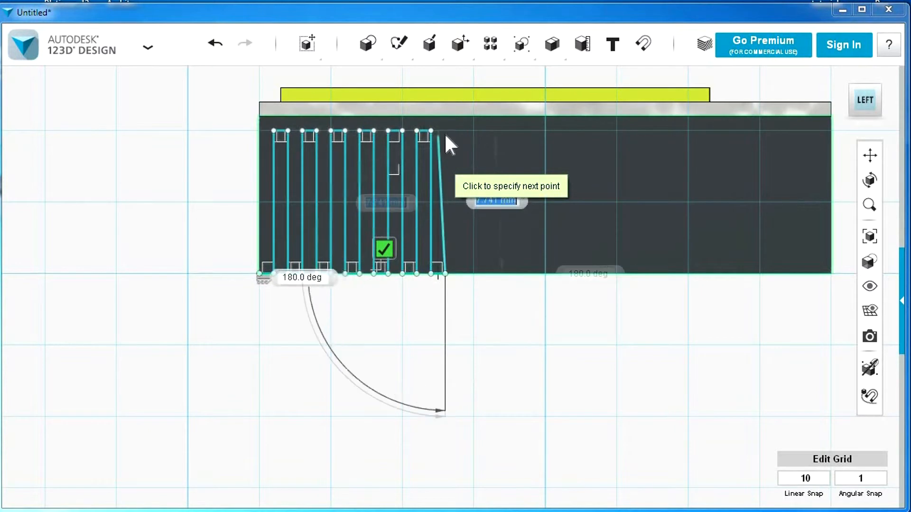
Continue the polyline with a seventh tooth 10 mm high and 1 mm wide and another 1 mm base segment.
{"action": "left_click", "coordinate": [445, 131]}
{"action": "type", "text": "1"}
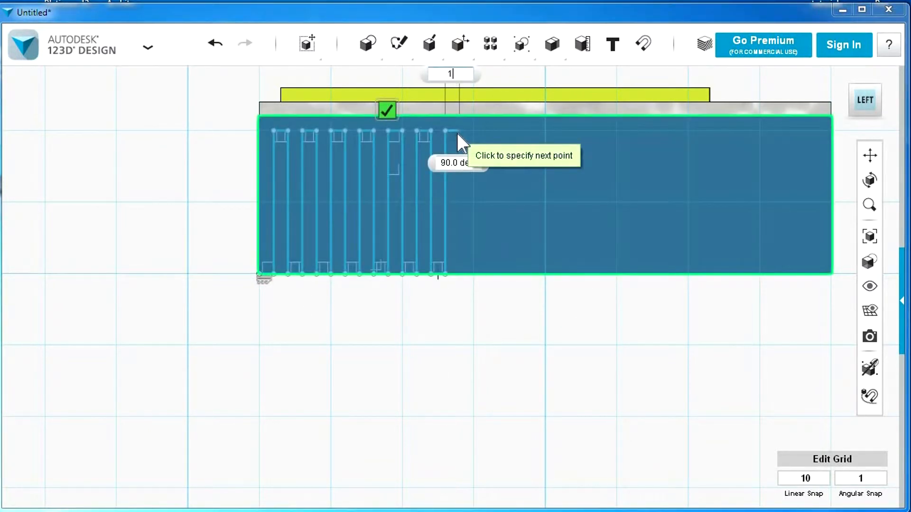
{"action": "key", "text": "Return"}
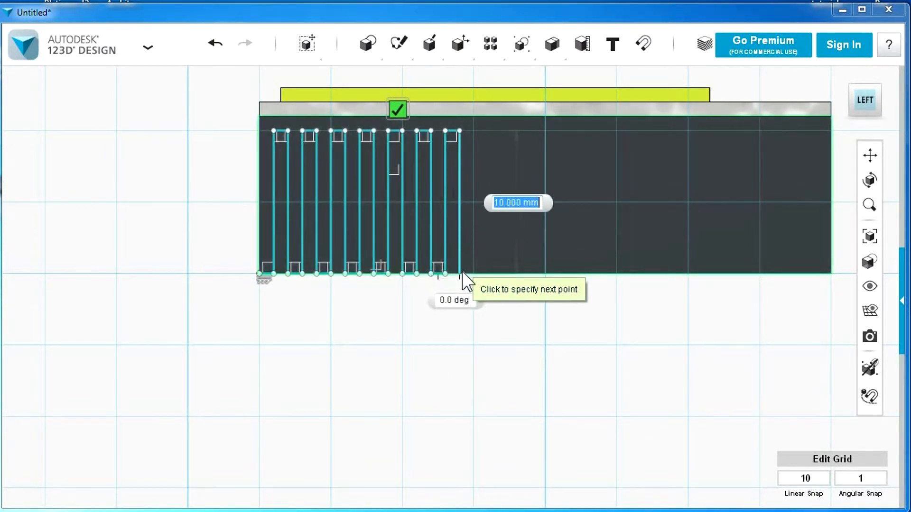
{"action": "left_click", "coordinate": [463, 274]}
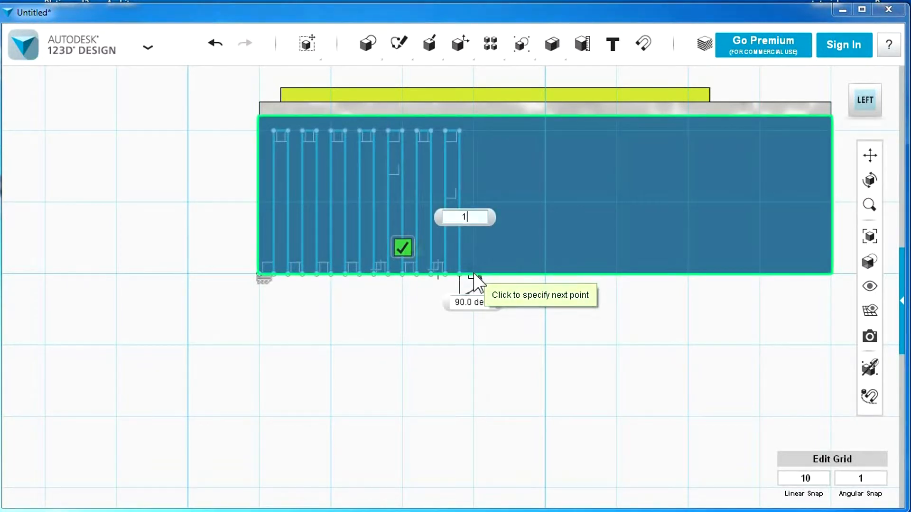
{"action": "type", "text": "1"}
{"action": "key", "text": "Return"}
Draw the eighth tooth, 10 mm high and 1 mm wide, down to the lower edge and finish the polyline.
{"action": "left_click", "coordinate": [474, 130]}
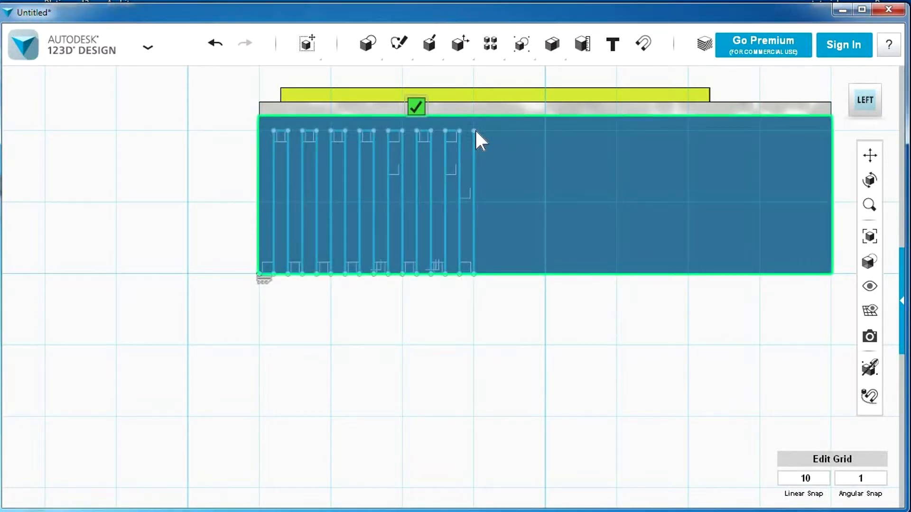
{"action": "left_click", "coordinate": [488, 131]}
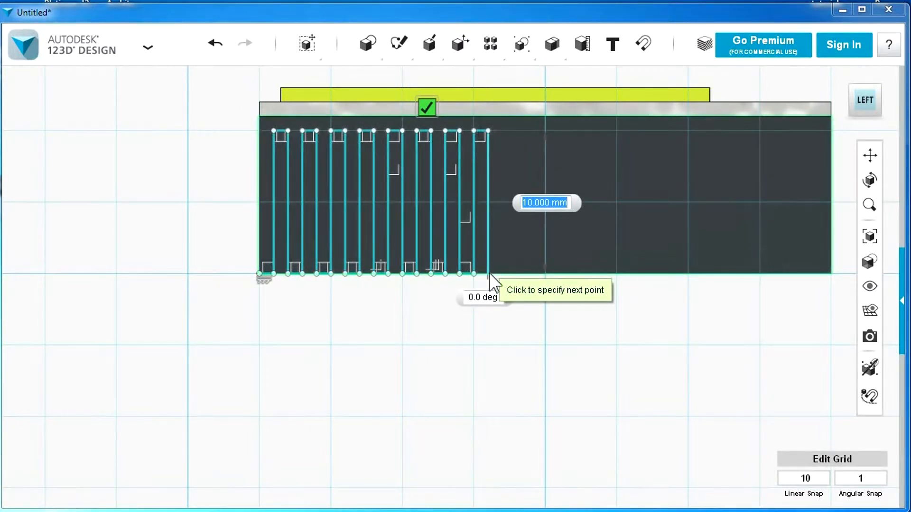
{"action": "left_click", "coordinate": [489, 274]}
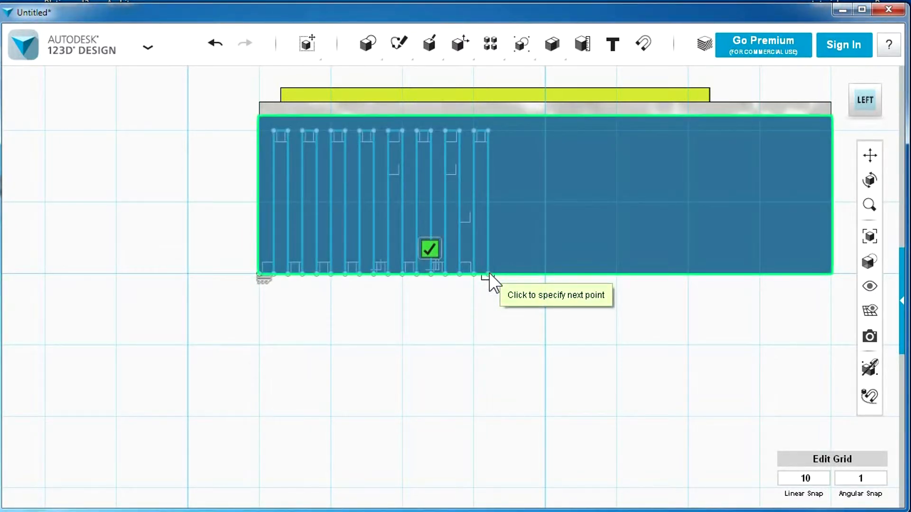
{"action": "key", "text": "Return"}
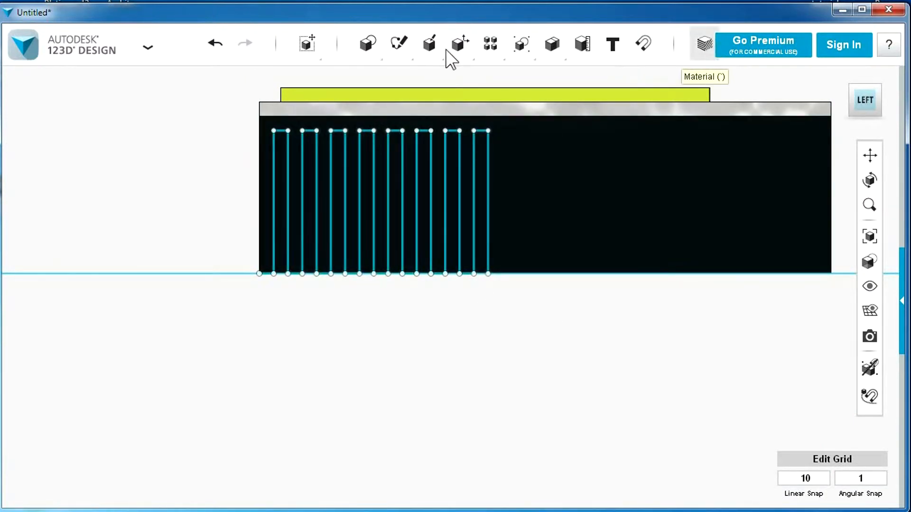
Try to split the black box using the comb-shaped polyline as the splitting entity.
{"action": "mouse_move", "coordinate": [470, 40]}
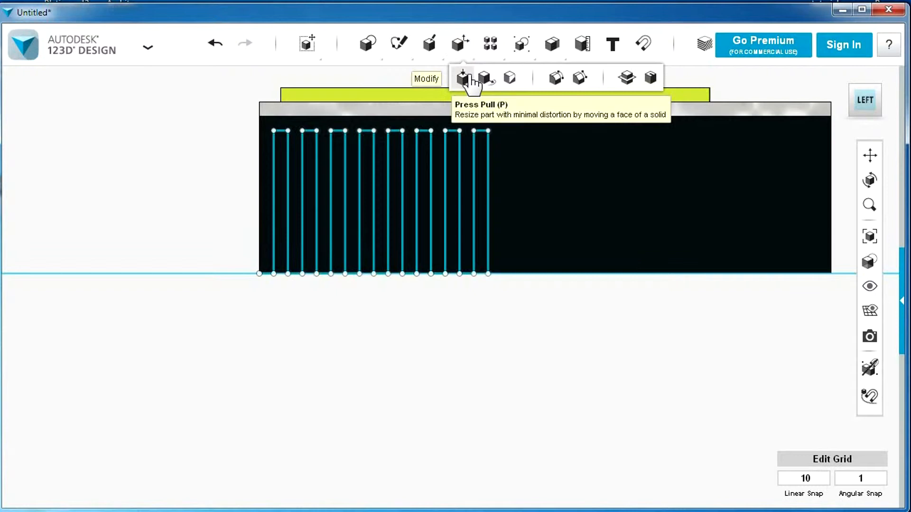
{"action": "left_click", "coordinate": [627, 77]}
{"action": "left_click", "coordinate": [551, 130]}
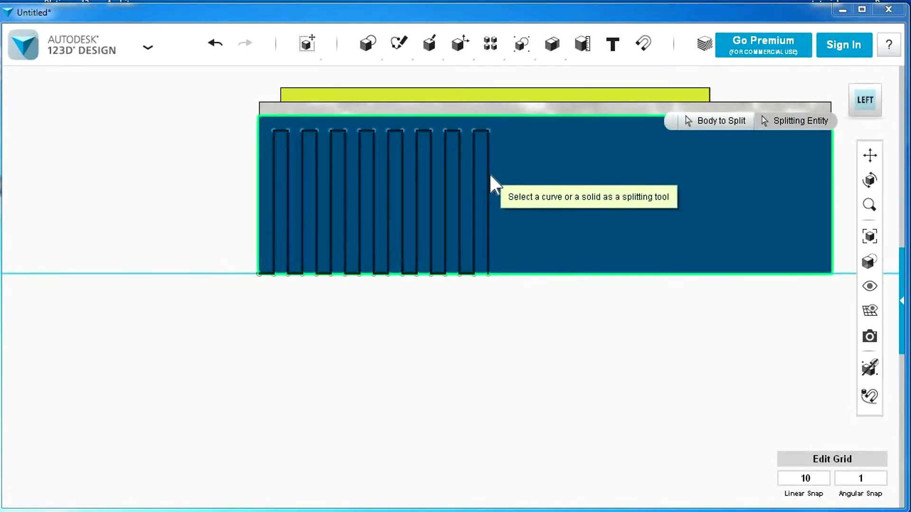
{"action": "left_click", "coordinate": [490, 175]}
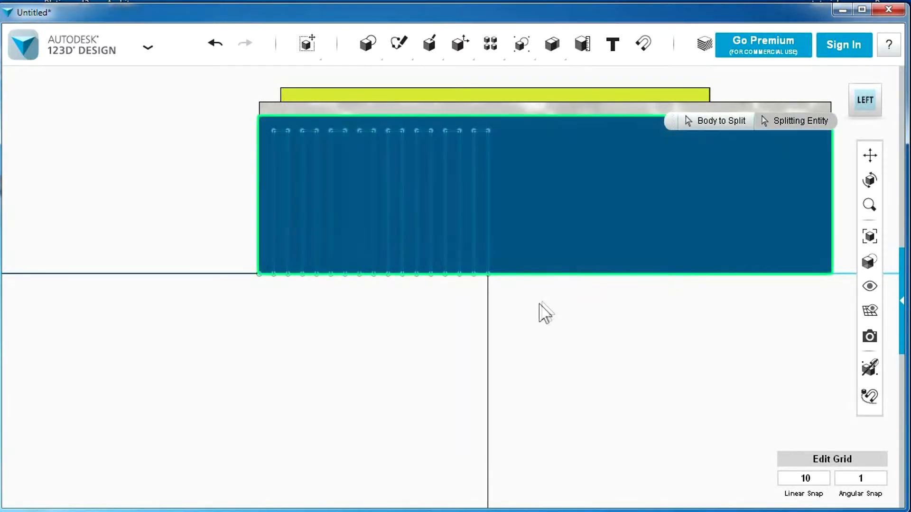
Set the linear snap to 0.5 and move the black box about 0.5 mm horizontally past the polyline's starting point.
{"action": "left_click", "coordinate": [551, 187]}
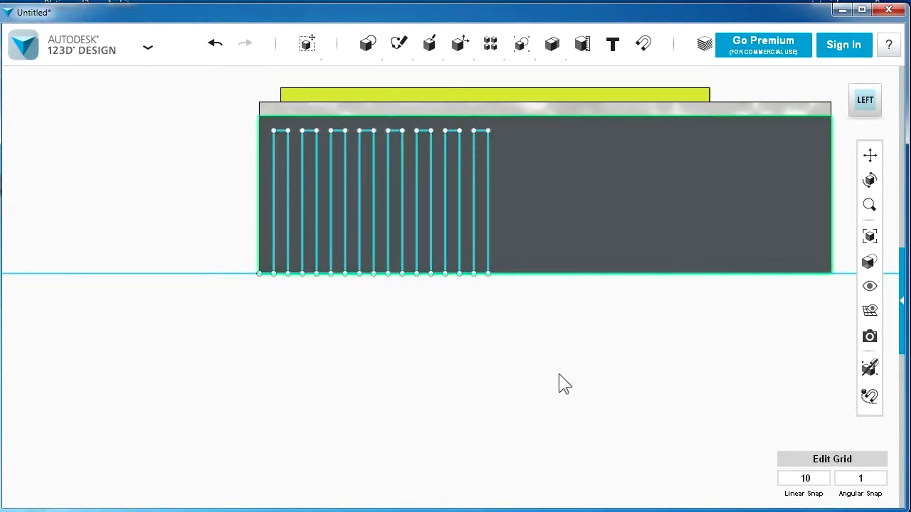
{"action": "left_click", "coordinate": [348, 476]}
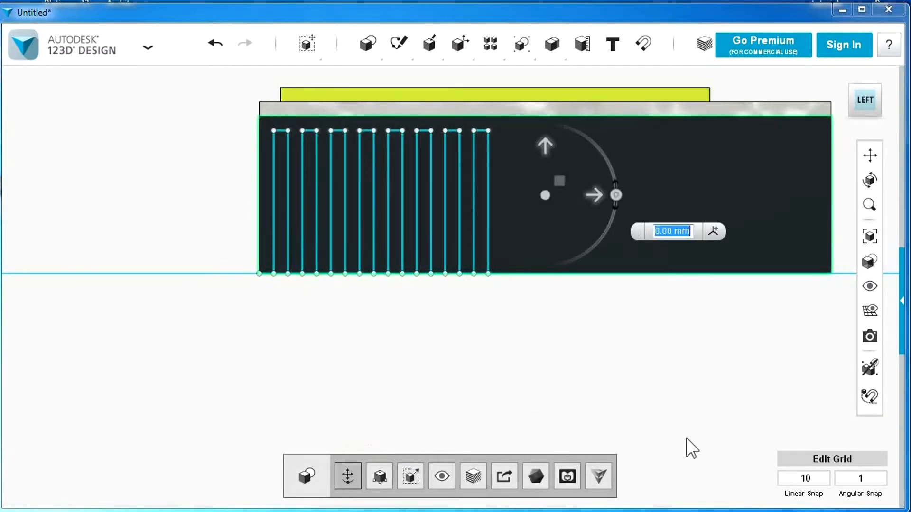
{"action": "left_click", "coordinate": [806, 479]}
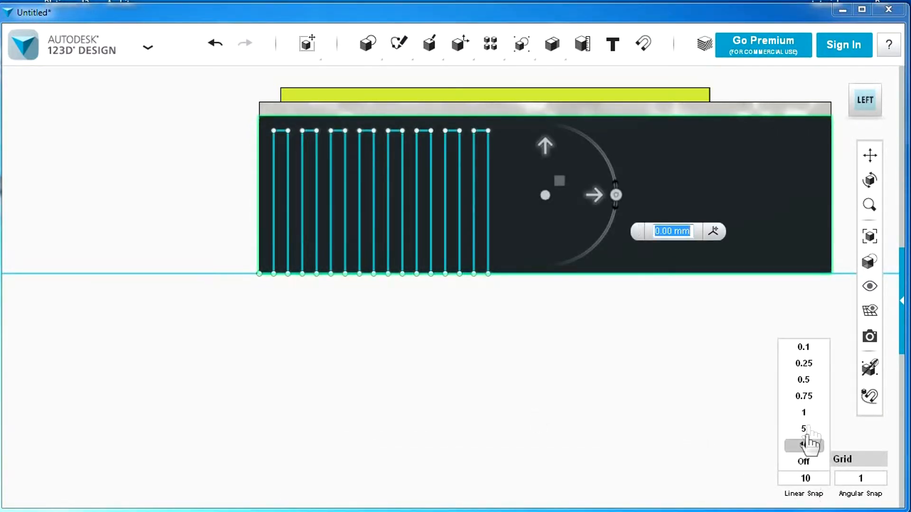
{"action": "left_click", "coordinate": [804, 379]}
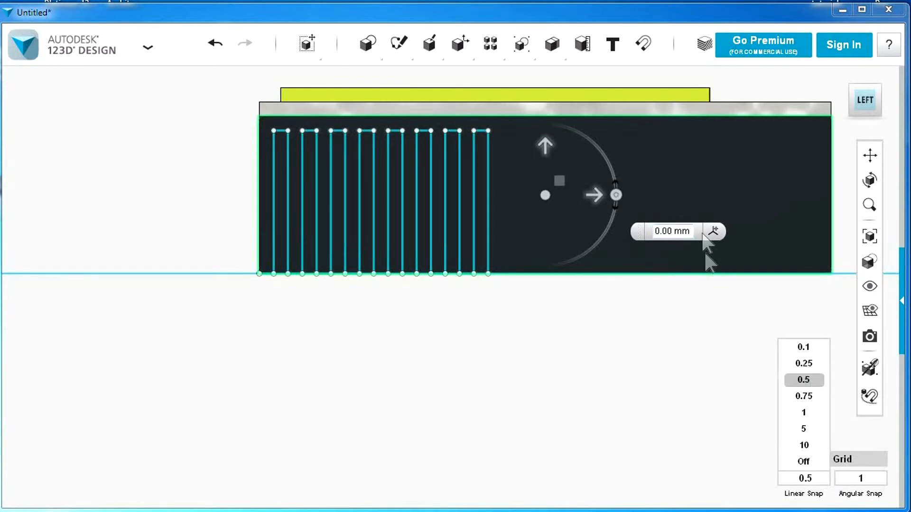
{"action": "left_click", "coordinate": [602, 192]}
{"action": "left_click_drag", "start_coordinate": [598, 194], "coordinate": [596, 194]}
{"action": "left_click", "coordinate": [547, 342]}
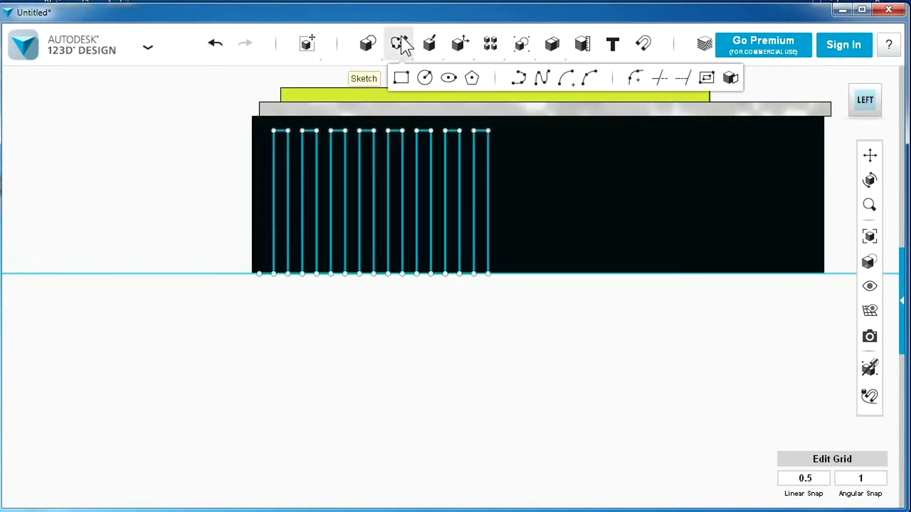
Split the black box with the comb-shaped polyline and delete the eight tooth-shaped pieces to leave open slots.
{"action": "mouse_move", "coordinate": [462, 43]}
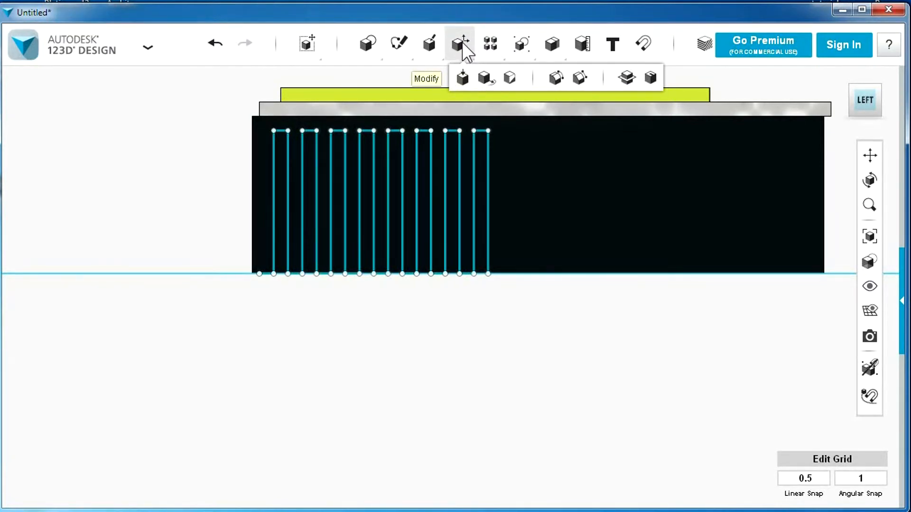
{"action": "left_click", "coordinate": [627, 78]}
{"action": "left_click", "coordinate": [588, 137]}
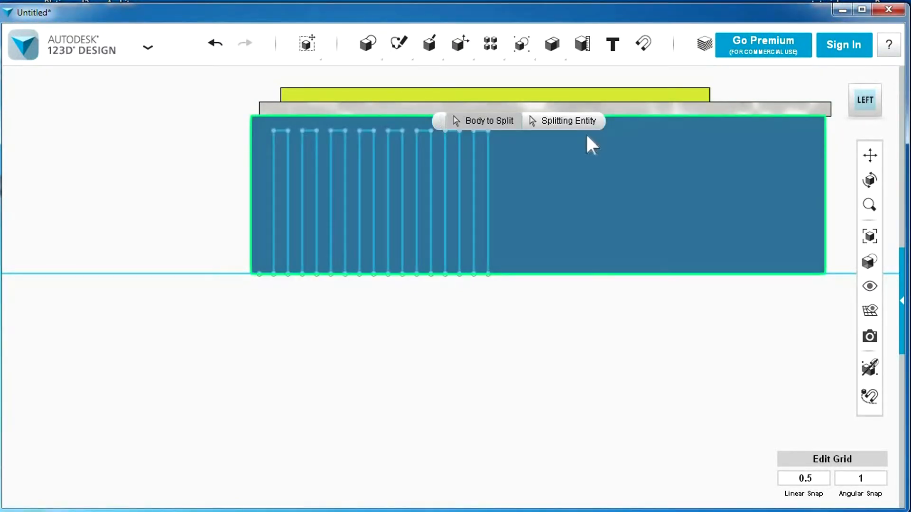
{"action": "left_click", "coordinate": [563, 123]}
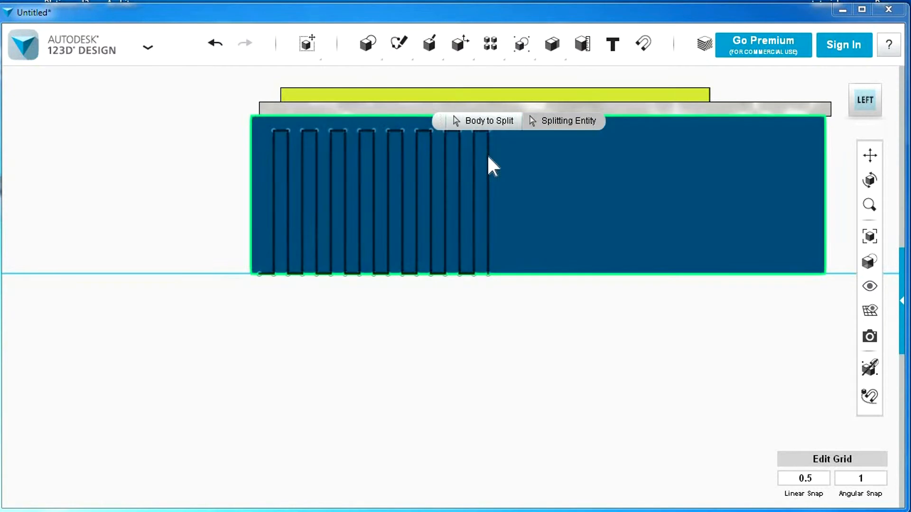
{"action": "left_click", "coordinate": [488, 155]}
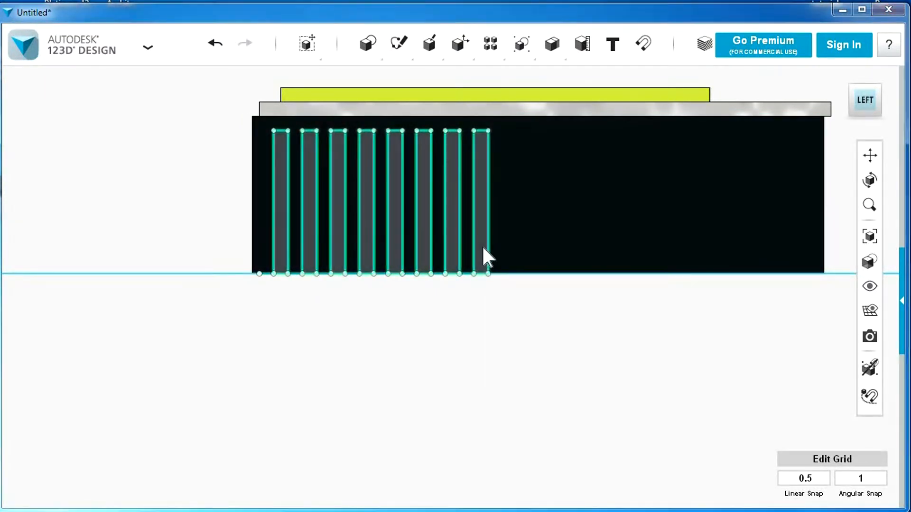
{"action": "left_click", "coordinate": [483, 246]}
{"action": "key", "text": "Delete"}
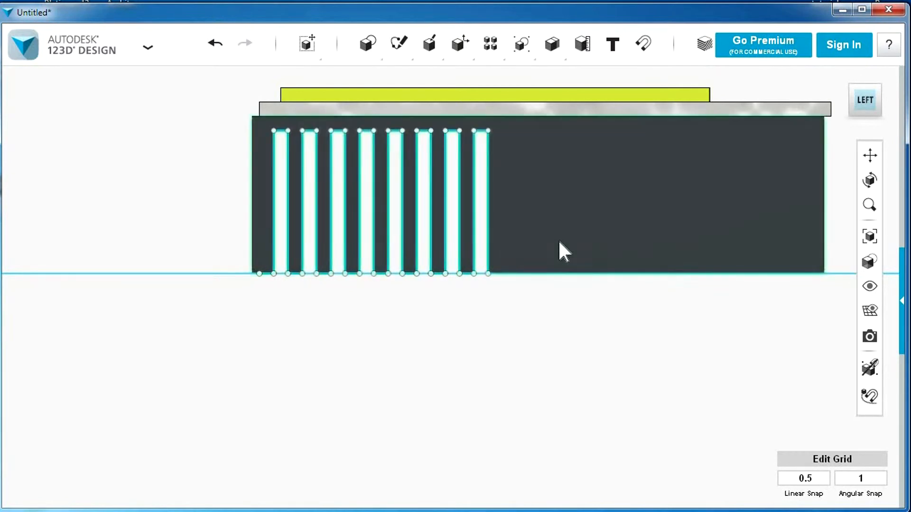
Move the slotted black box -16 mm horizontally so its uncut part lies behind the comb polyline.
{"action": "left_click", "coordinate": [559, 241]}
{"action": "left_click", "coordinate": [560, 328]}
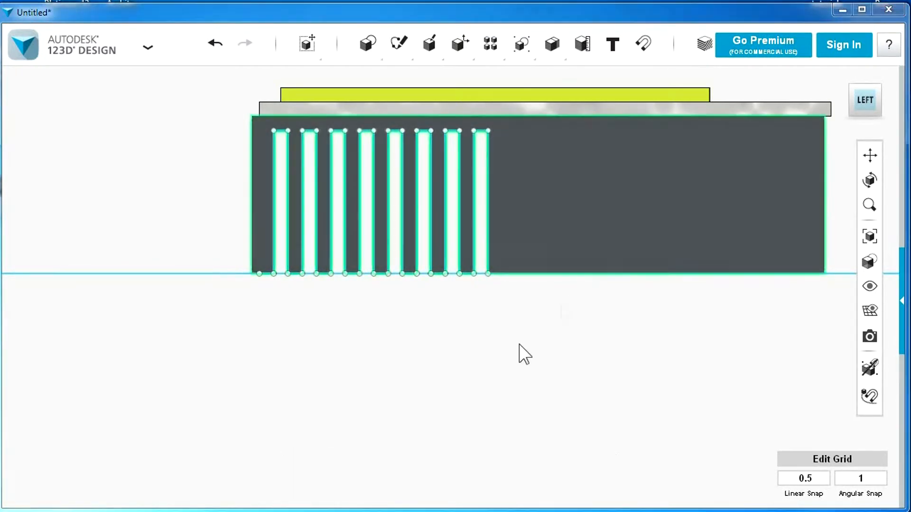
{"action": "left_click", "coordinate": [347, 475]}
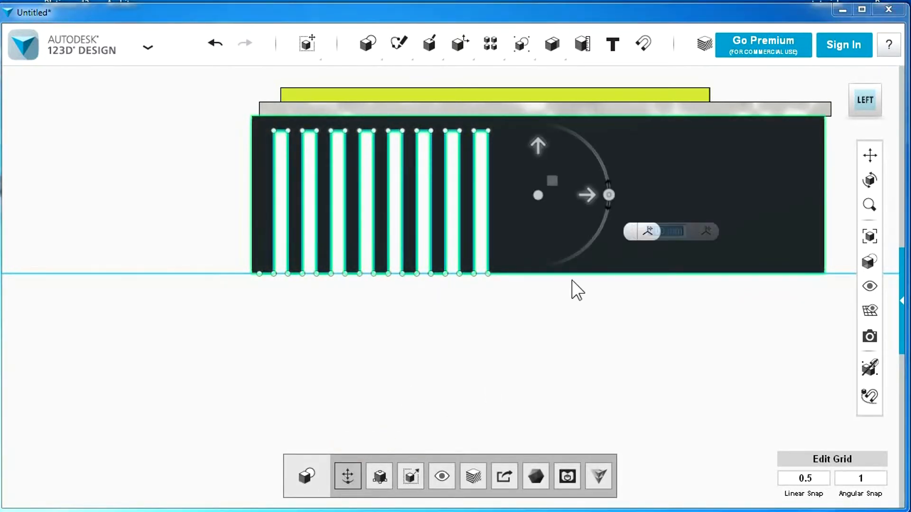
{"action": "left_click_drag", "start_coordinate": [593, 194], "coordinate": [363, 177]}
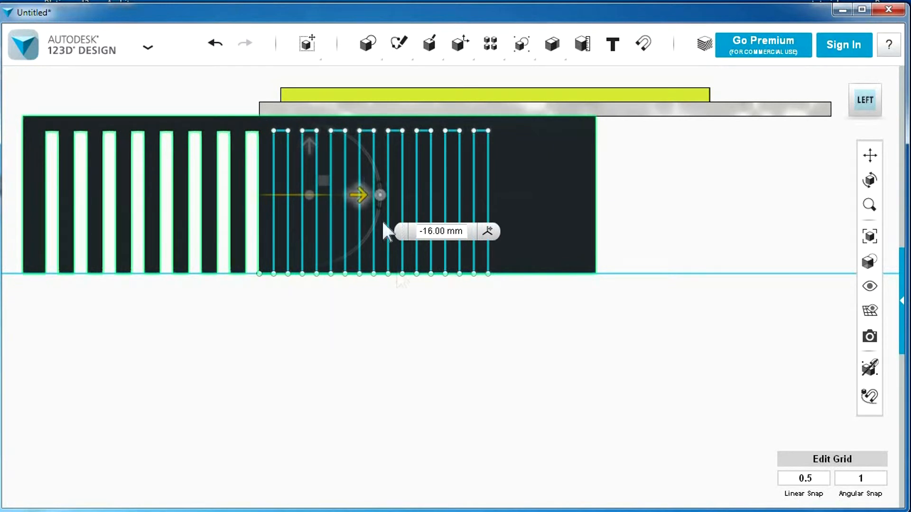
{"action": "left_click", "coordinate": [405, 299]}
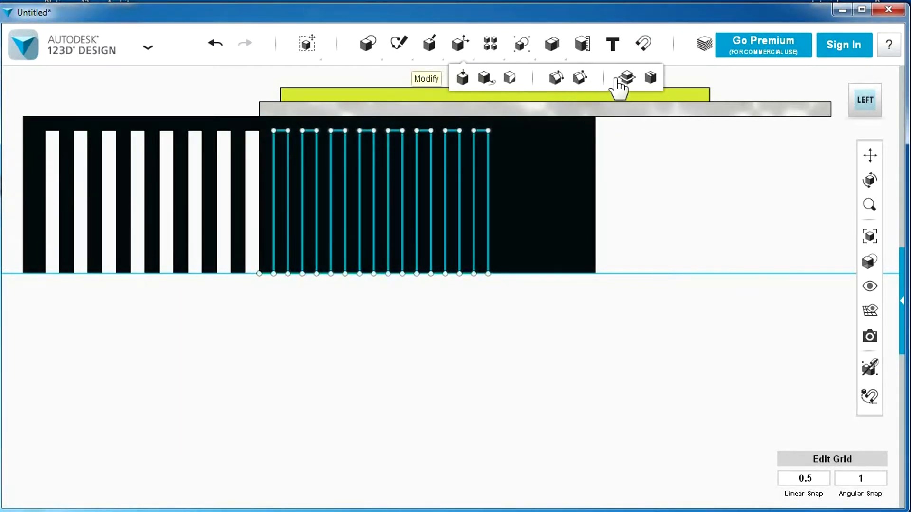
Split the shifted black box with the same polyline and delete the second set of tooth-shaped pieces.
{"action": "left_click", "coordinate": [626, 77]}
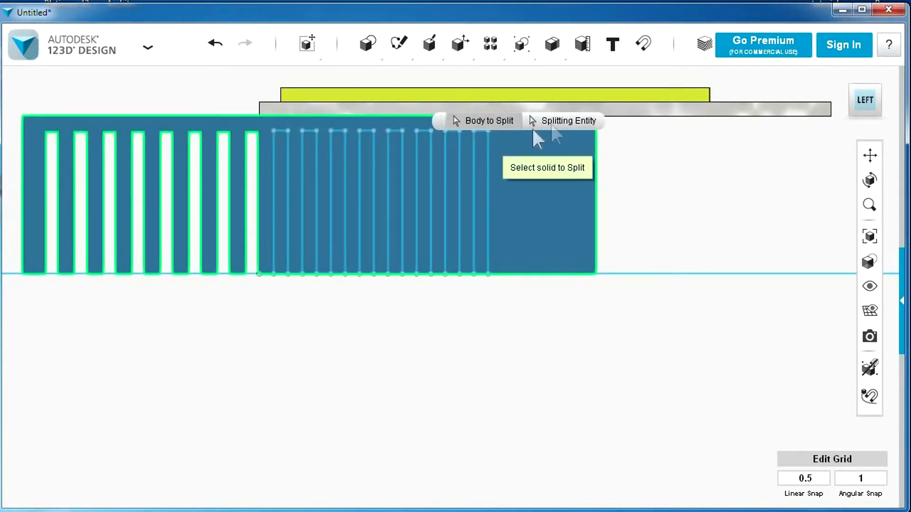
{"action": "left_click", "coordinate": [491, 150]}
{"action": "left_click", "coordinate": [488, 151]}
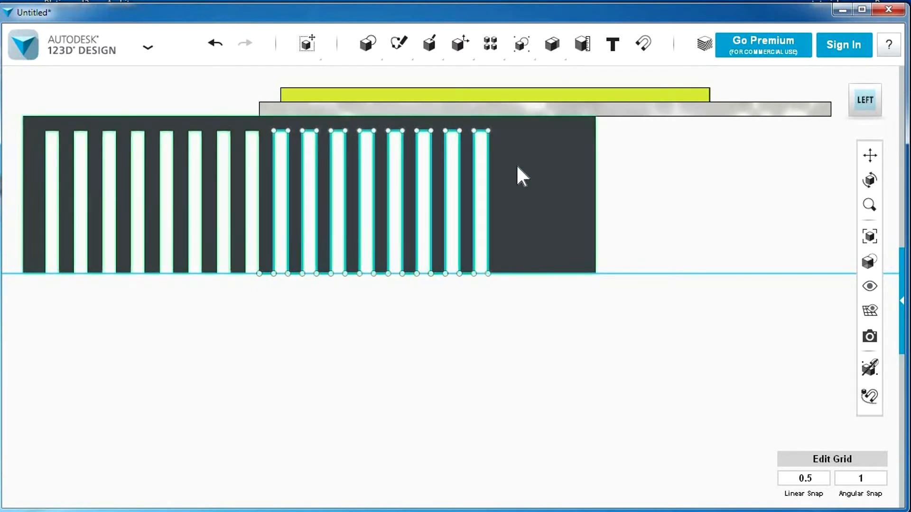
Move the black box another -6 mm horizontally to bring its remaining solid end behind the last polyline teeth.
{"action": "left_click", "coordinate": [530, 246]}
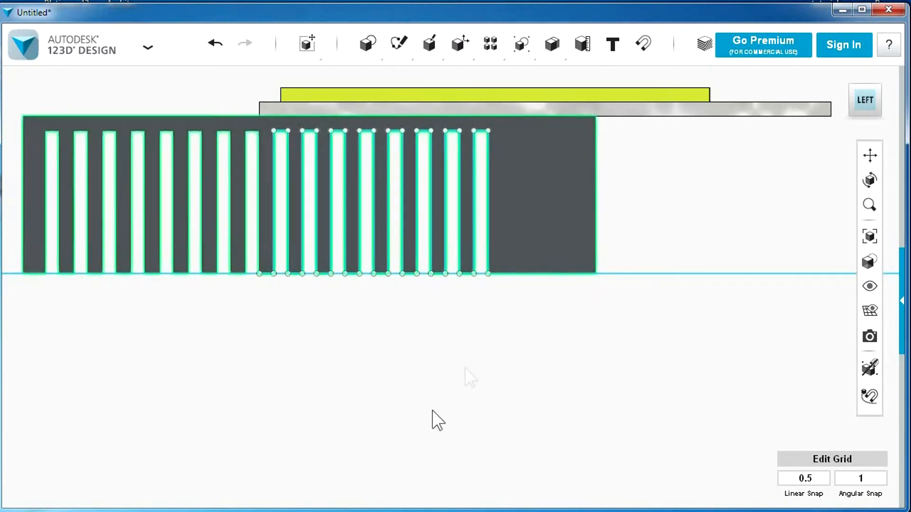
{"action": "left_click", "coordinate": [349, 477]}
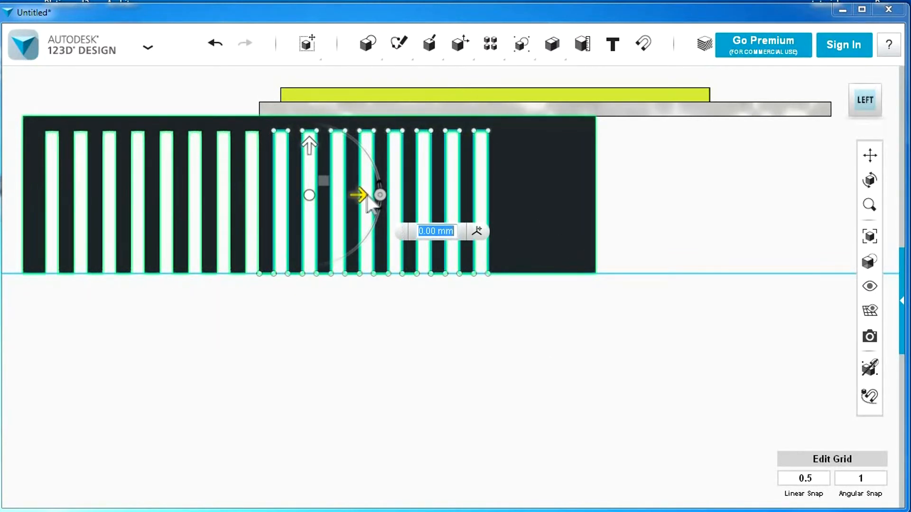
{"action": "left_click_drag", "start_coordinate": [365, 195], "coordinate": [280, 180]}
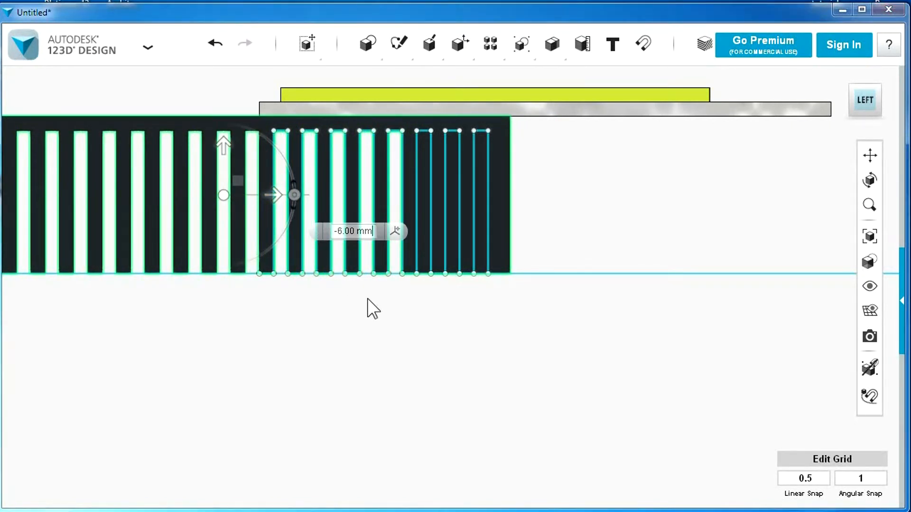
Split the shifted black box with the comb-shaped polyline and delete the last three tooth-shaped pieces.
{"action": "left_click", "coordinate": [368, 300]}
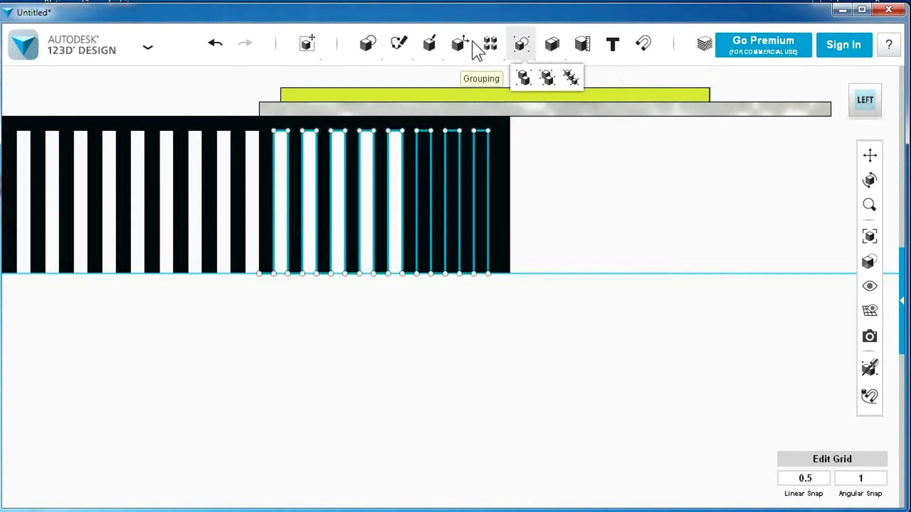
{"action": "mouse_move", "coordinate": [461, 40]}
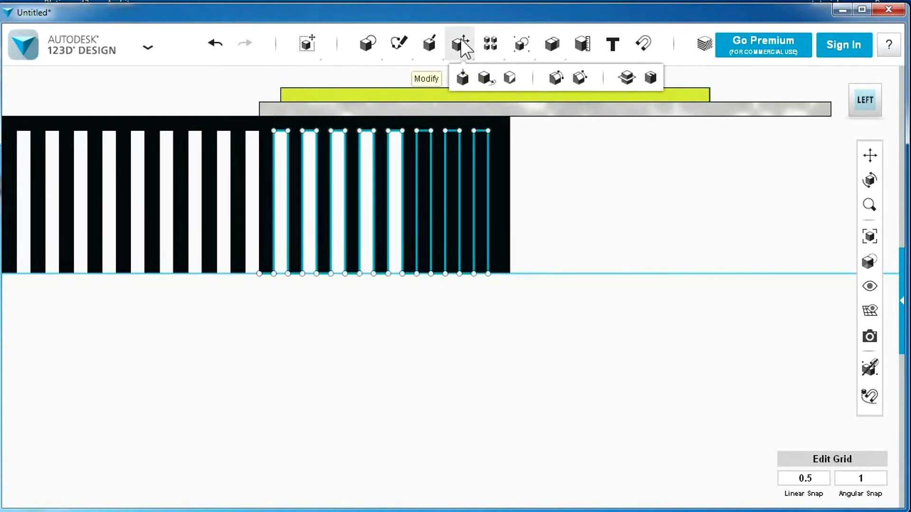
{"action": "left_click", "coordinate": [626, 78]}
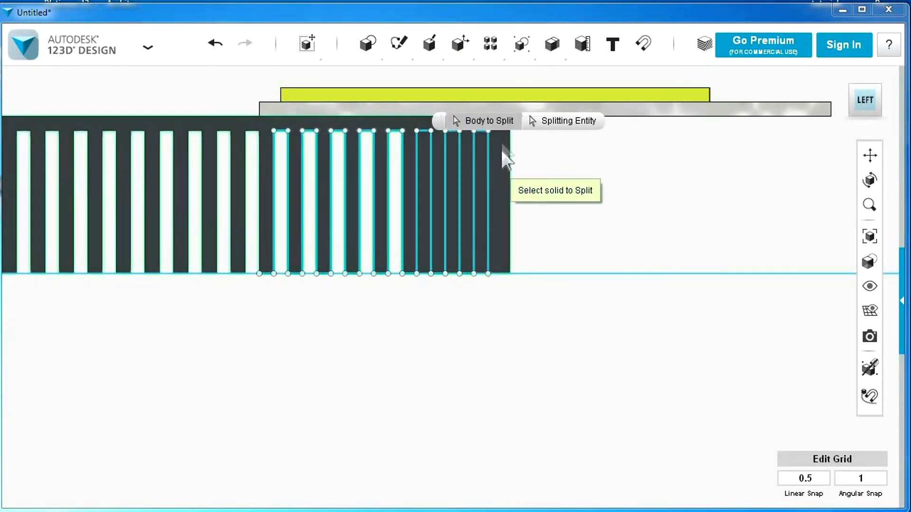
{"action": "left_click", "coordinate": [503, 151]}
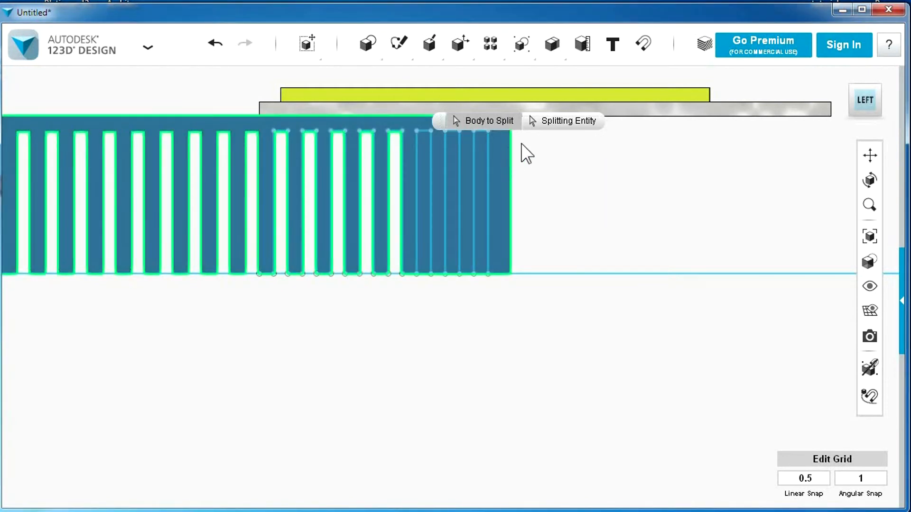
{"action": "left_click", "coordinate": [553, 126]}
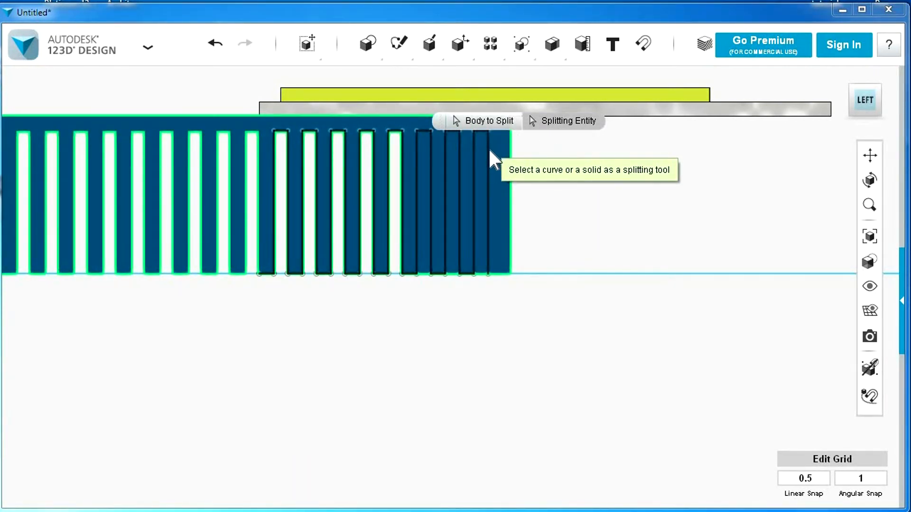
{"action": "left_click", "coordinate": [489, 148]}
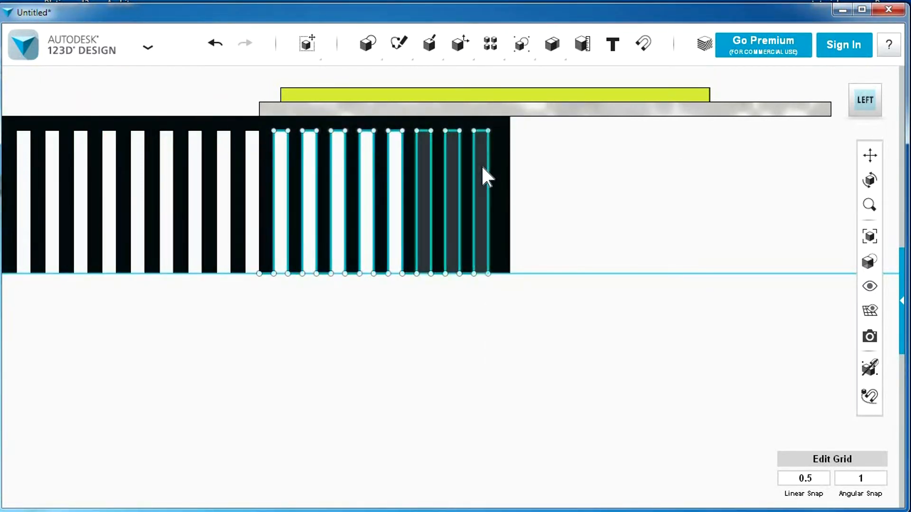
{"action": "left_click", "coordinate": [482, 166]}
{"action": "key", "text": "Delete"}
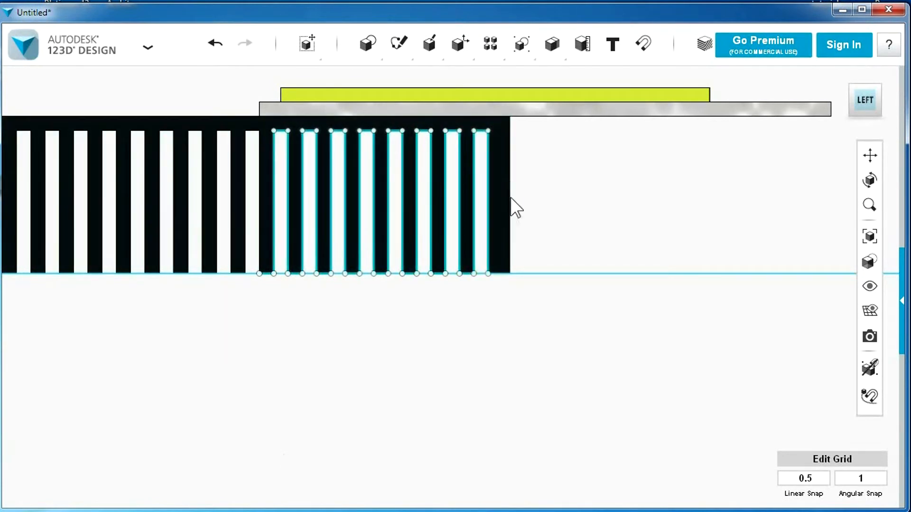
Move the fully slotted black box 22.5 mm horizontally to align it under the white box.
{"action": "scroll", "coordinate": [508, 327], "scroll_direction": "down", "scroll_amount": 2}
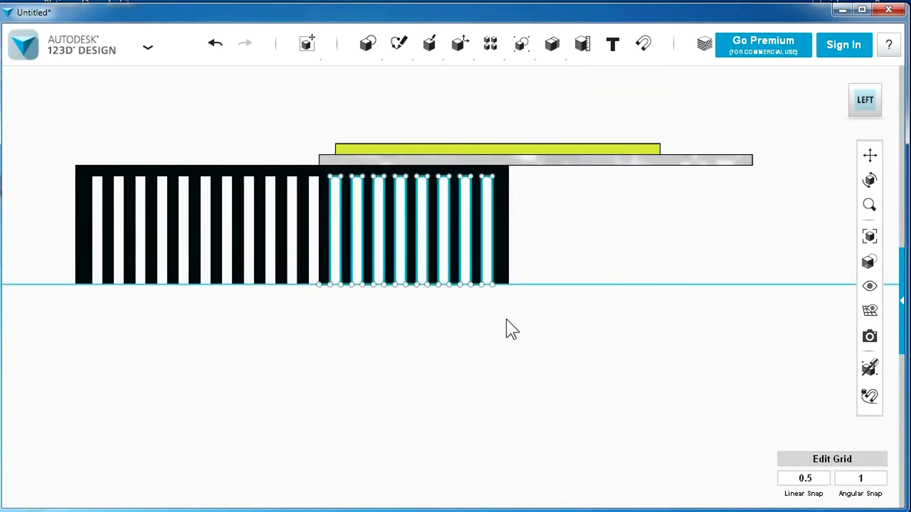
{"action": "left_click", "coordinate": [505, 217]}
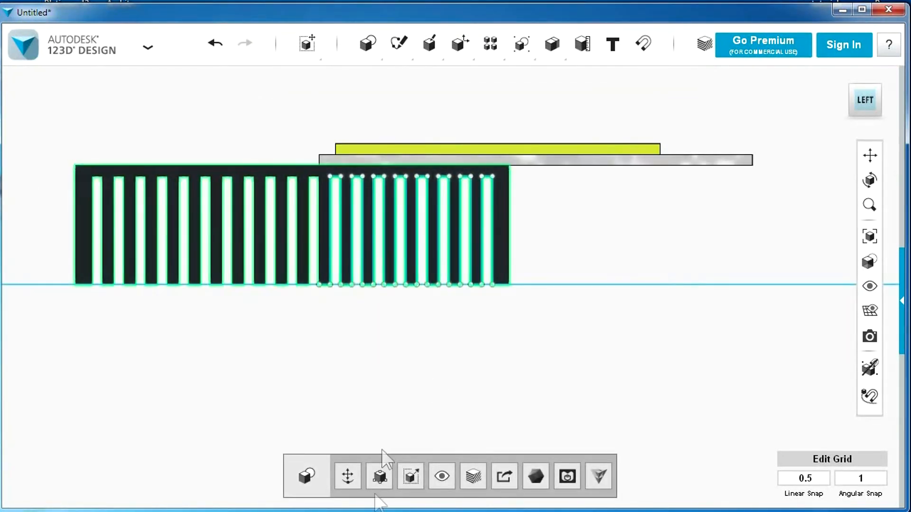
{"action": "left_click", "coordinate": [347, 474]}
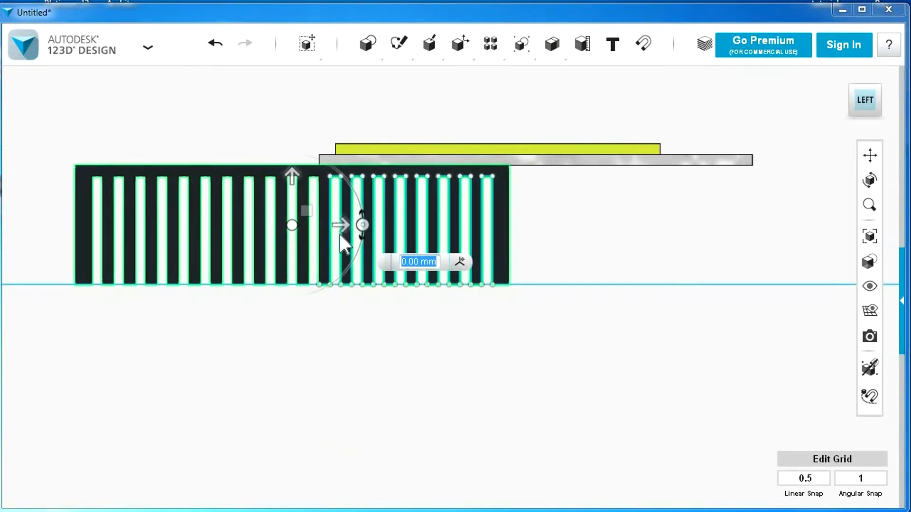
{"action": "left_click_drag", "start_coordinate": [347, 223], "coordinate": [592, 219]}
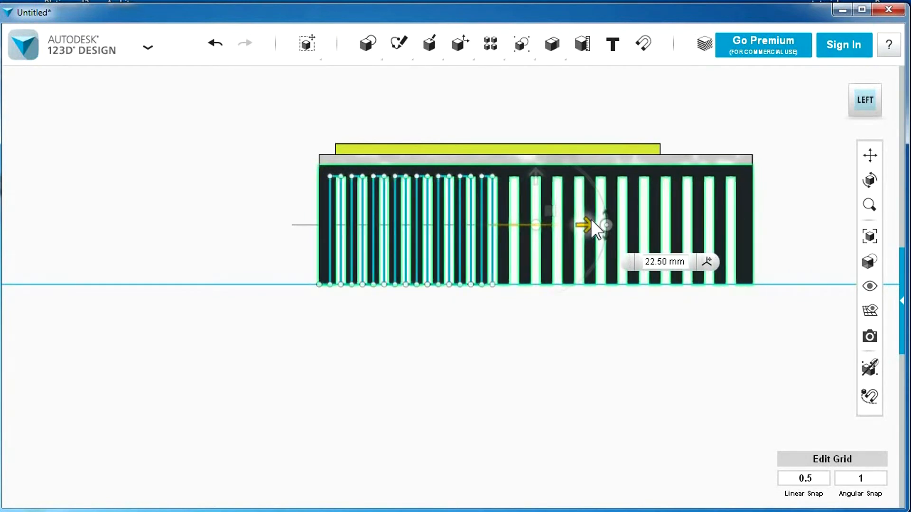
{"action": "left_click", "coordinate": [578, 354]}
Hide all sketches so the comb-shaped polyline no longer covers the model.
{"action": "right_click_drag", "start_coordinate": [577, 353], "coordinate": [520, 244]}
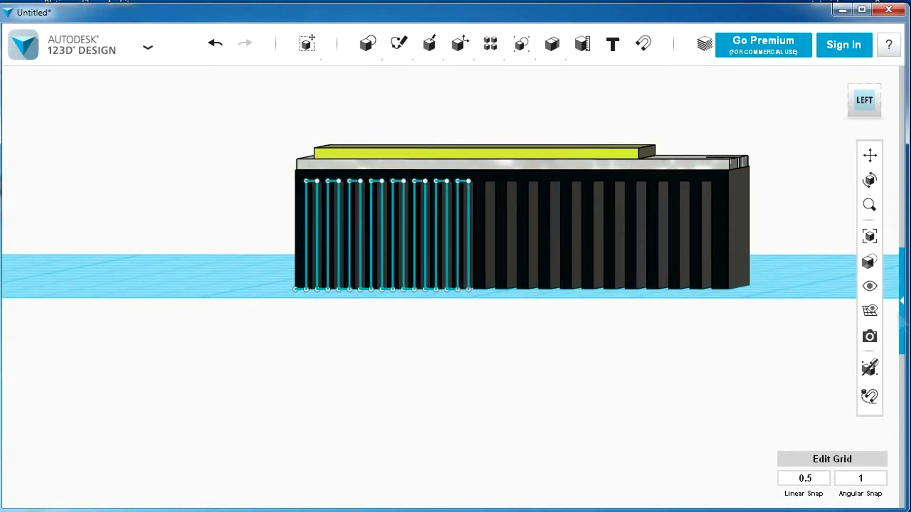
{"action": "mouse_move", "coordinate": [871, 290]}
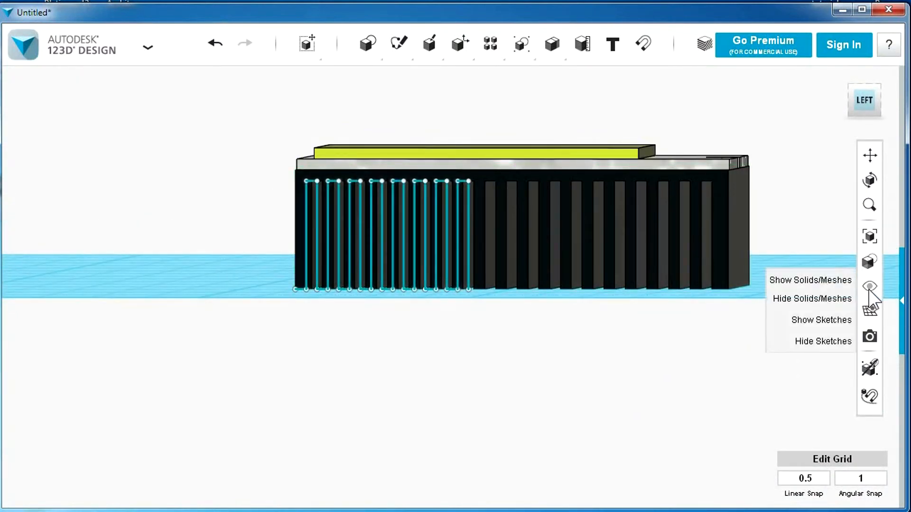
{"action": "left_click", "coordinate": [825, 343]}
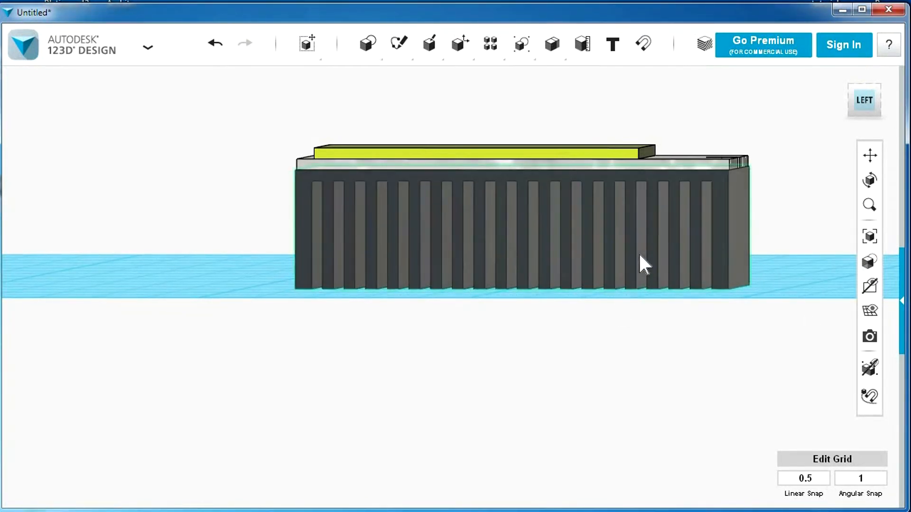
Rotate the slotted black box a quarter turn about its vertical axis so the slots open on the side with the white plate's notch.
{"action": "left_click", "coordinate": [633, 258]}
{"action": "mouse_move", "coordinate": [578, 298]}
{"action": "right_mouse_down"}
{"action": "mouse_move", "coordinate": [576, 282]}
{"action": "mouse_move", "coordinate": [570, 301]}
{"action": "right_mouse_up"}
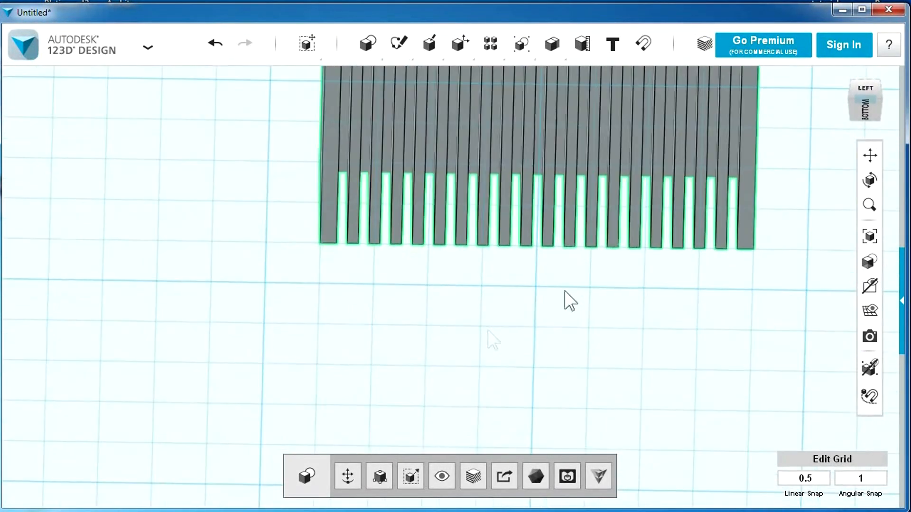
{"action": "left_click", "coordinate": [352, 477]}
{"action": "left_click", "coordinate": [875, 161]}
{"action": "left_click_drag", "start_coordinate": [596, 158], "coordinate": [392, 412]}
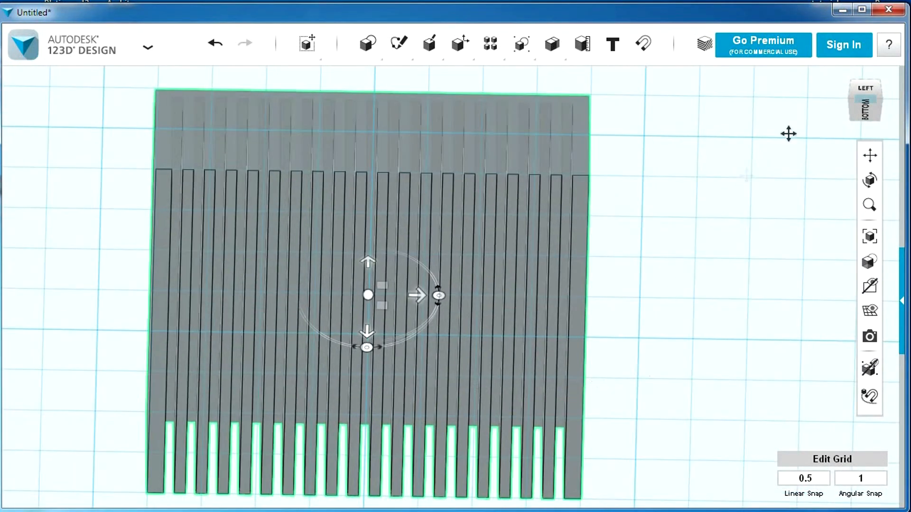
{"action": "left_click", "coordinate": [867, 110]}
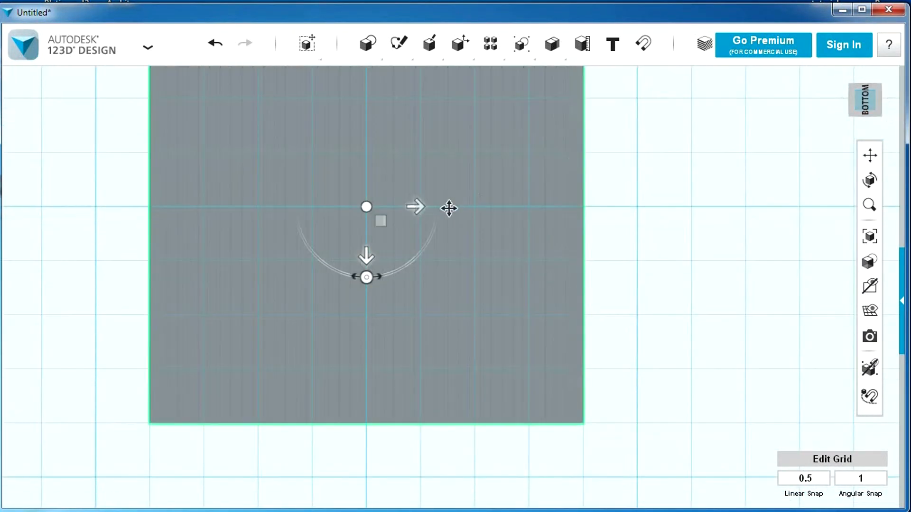
{"action": "left_click", "coordinate": [414, 207]}
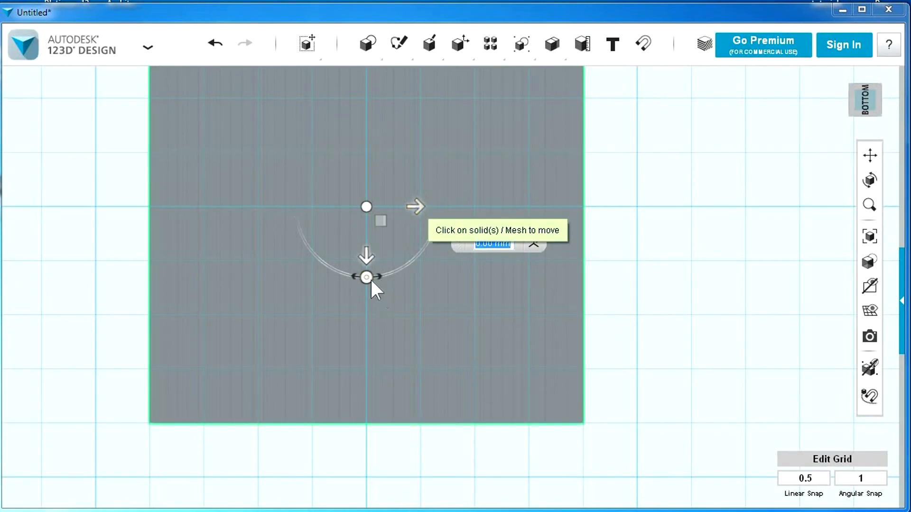
{"action": "left_click_drag", "start_coordinate": [366, 276], "coordinate": [164, 203]}
{"action": "right_click_drag", "start_coordinate": [623, 234], "coordinate": [610, 406]}
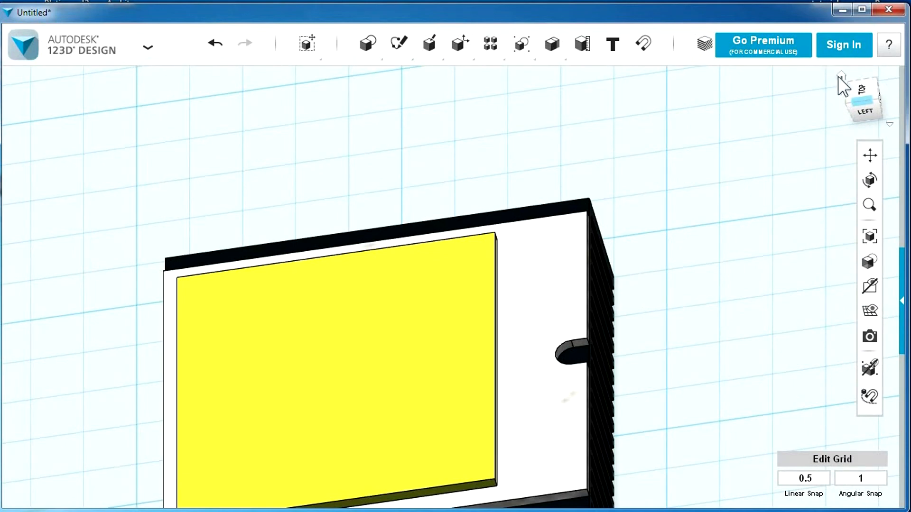
Select the black, white and yellow solids together and group them.
{"action": "left_click", "coordinate": [842, 76]}
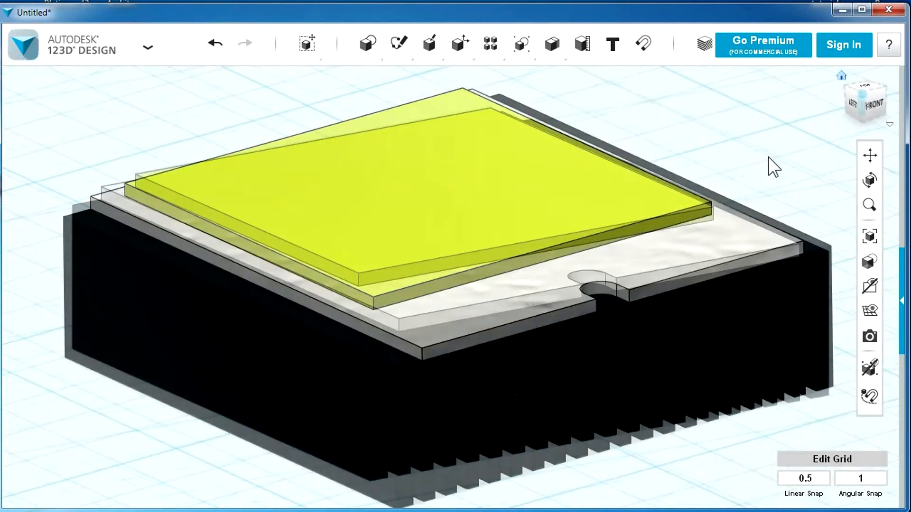
{"action": "scroll", "coordinate": [773, 167], "scroll_direction": "down", "scroll_amount": 3}
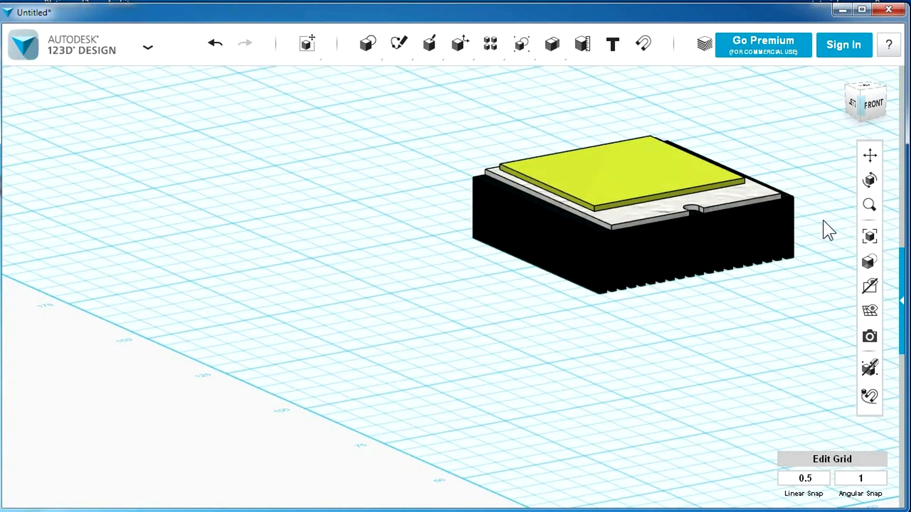
{"action": "right_click_drag", "start_coordinate": [801, 224], "coordinate": [786, 235]}
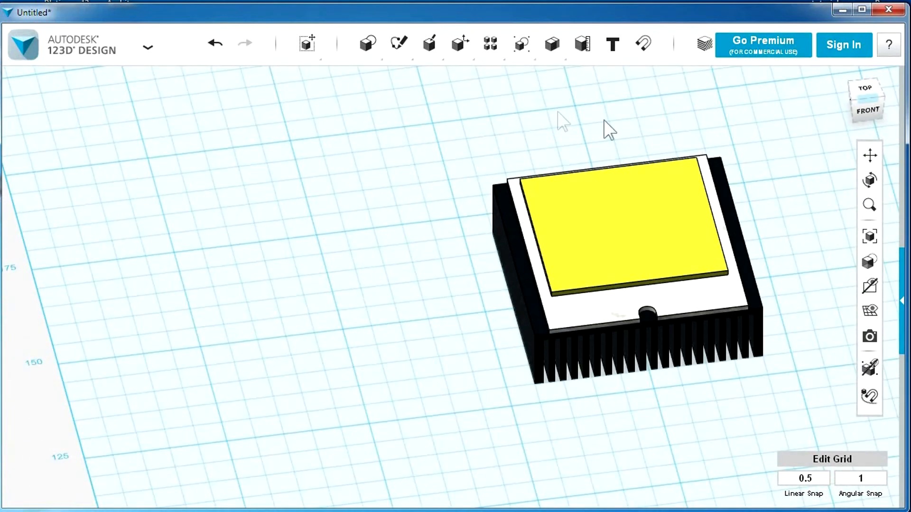
{"action": "left_click_drag", "start_coordinate": [446, 115], "coordinate": [799, 414]}
{"action": "mouse_move", "coordinate": [489, 43]}
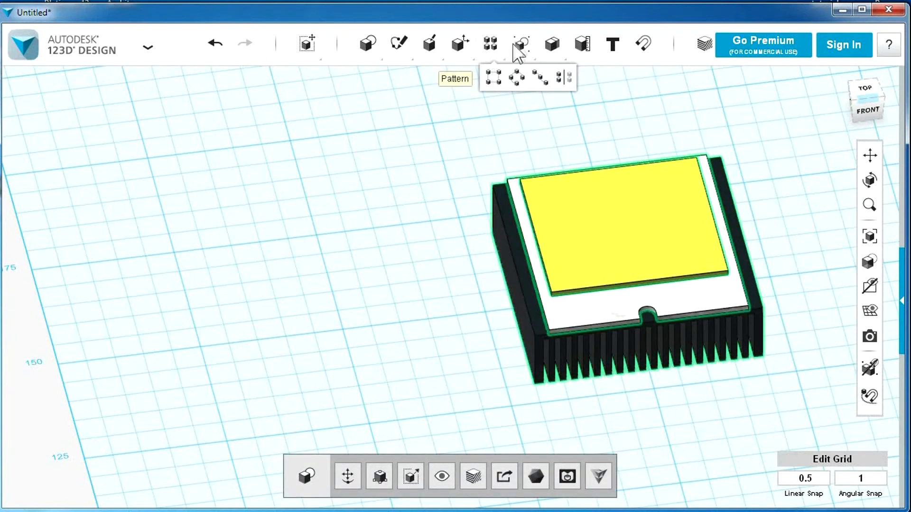
{"action": "mouse_move", "coordinate": [521, 44]}
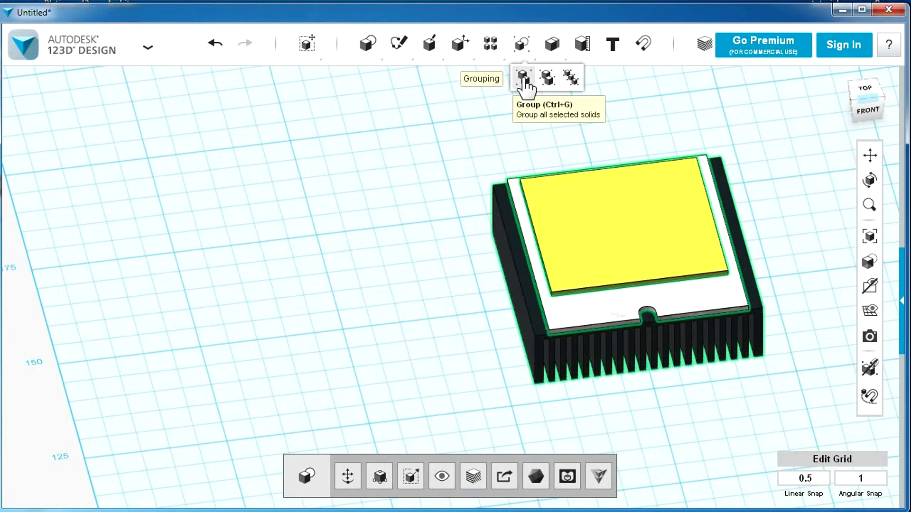
{"action": "left_click", "coordinate": [524, 80]}
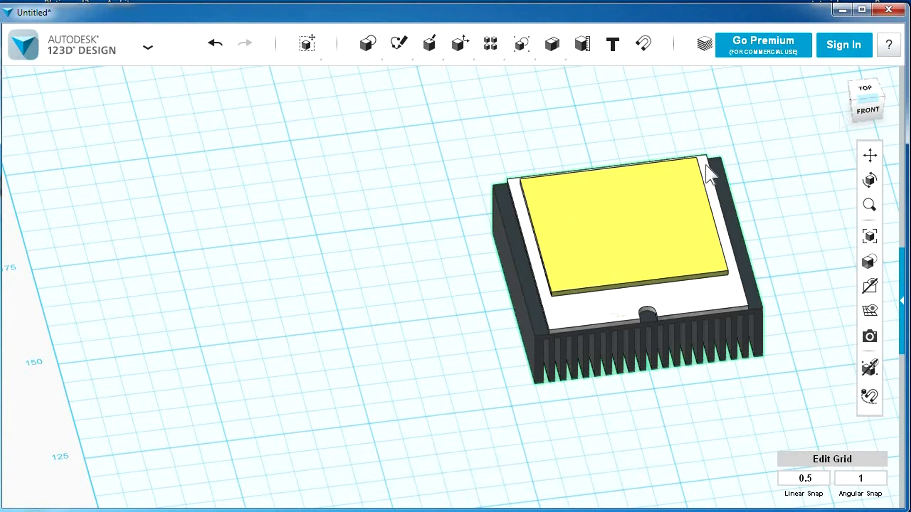
Set the linear snap to 10 and move the grouped model about 40 mm sideways, away from the yellow plate's original position on the grid.
{"action": "left_click", "coordinate": [864, 96]}
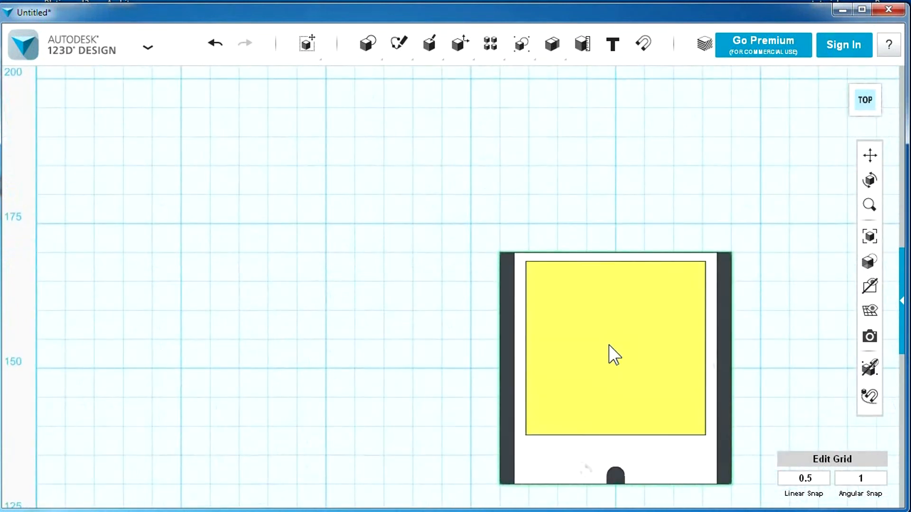
{"action": "left_click", "coordinate": [610, 354]}
{"action": "left_click", "coordinate": [316, 476]}
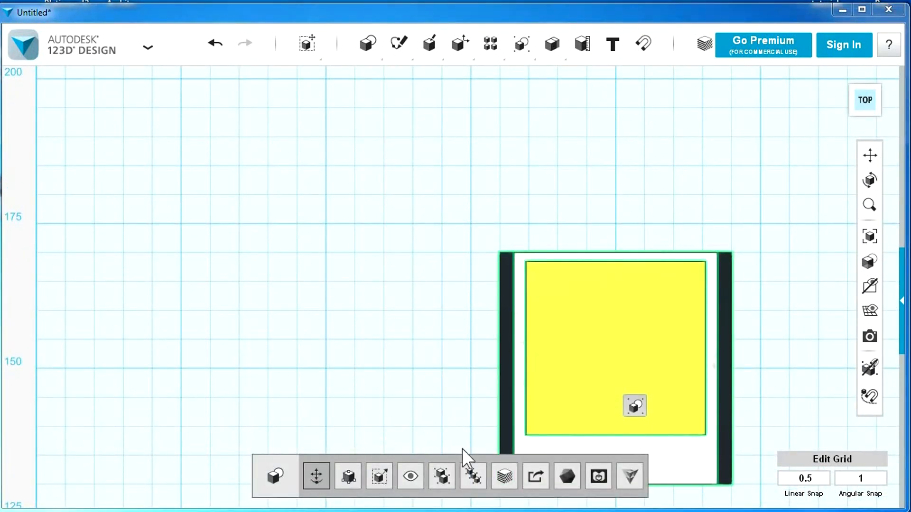
{"action": "left_click", "coordinate": [811, 477]}
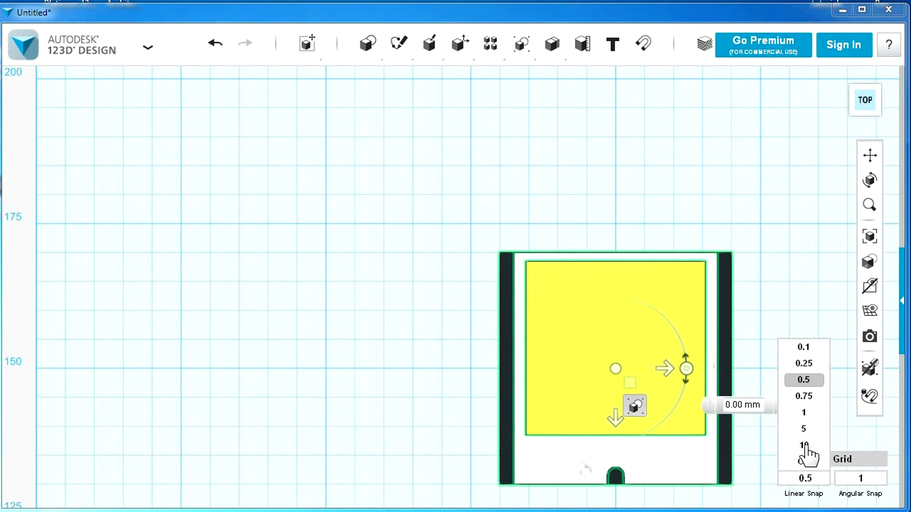
{"action": "left_click", "coordinate": [805, 446]}
{"action": "left_click_drag", "start_coordinate": [665, 369], "coordinate": [436, 361]}
{"action": "left_click", "coordinate": [578, 220]}
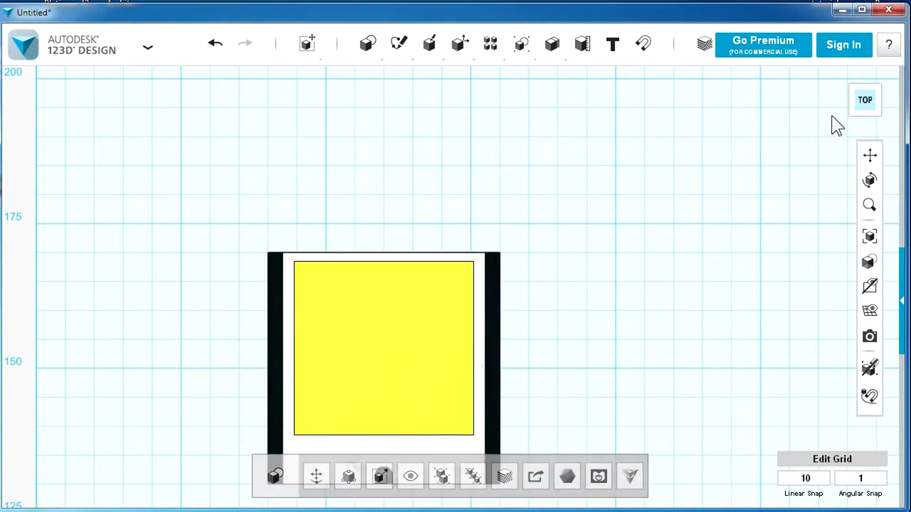
{"action": "left_click", "coordinate": [842, 76]}
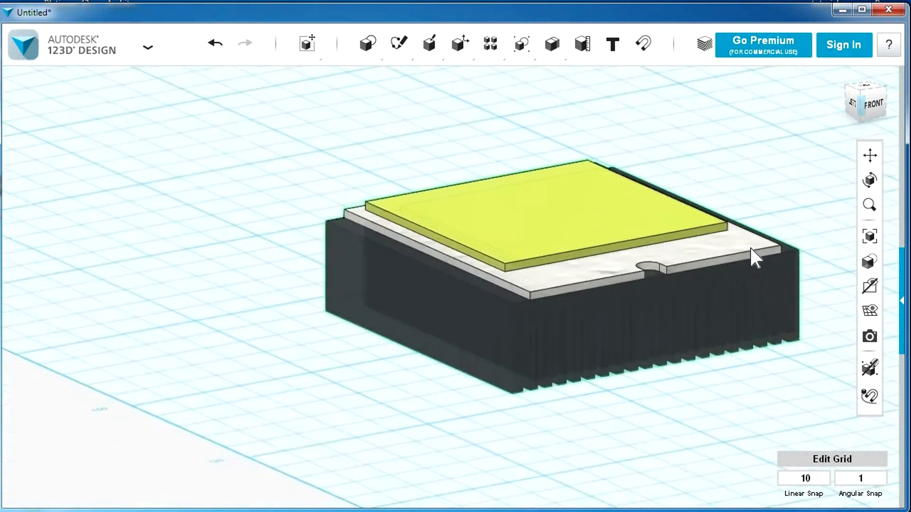
{"action": "right_click_drag", "start_coordinate": [751, 248], "coordinate": [718, 341]}
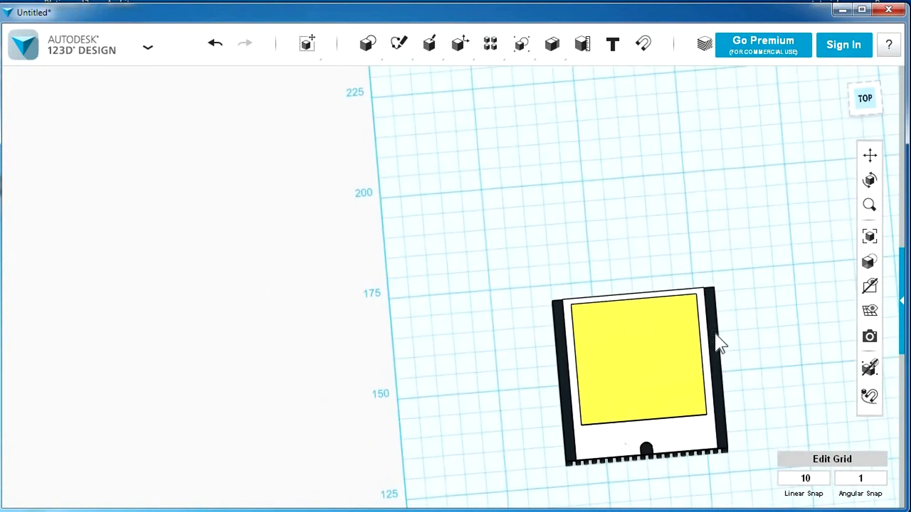